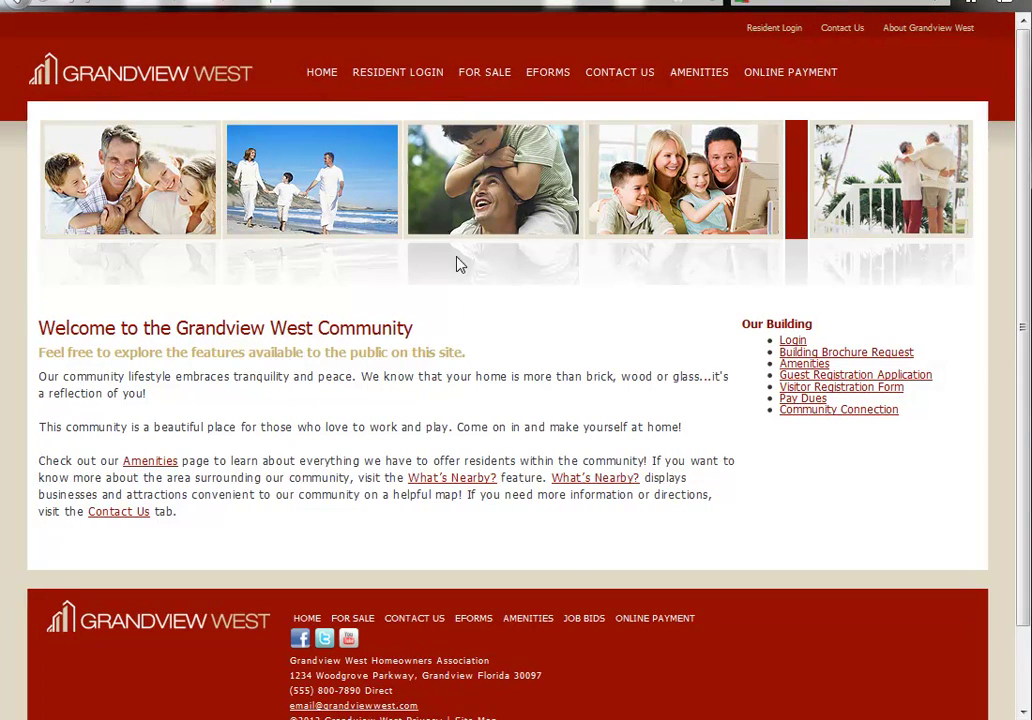
Log in to the resident site with the prefilled credentials, open the Message Board and view its list of selectable categories.
left_click(401, 88)
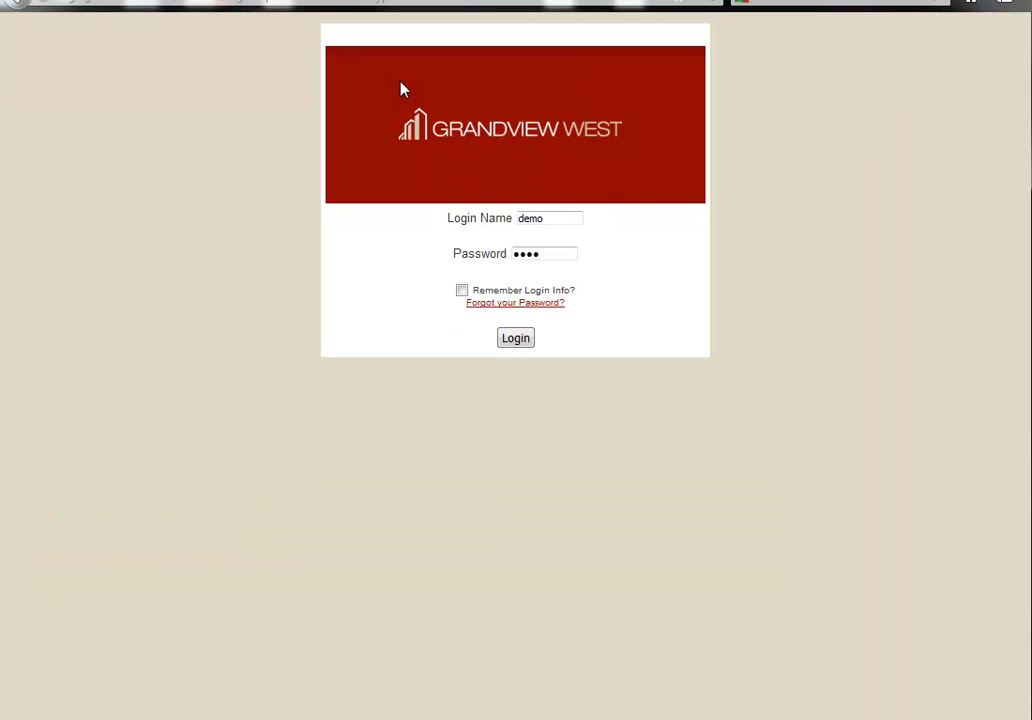
left_click(516, 338)
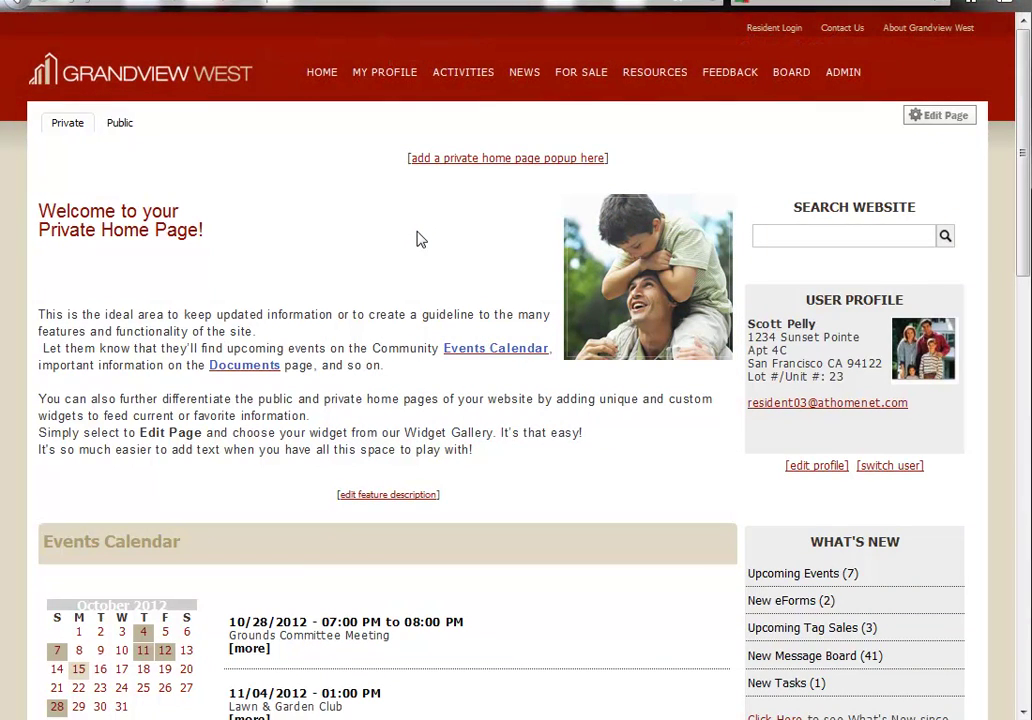
mouse_move(527, 76)
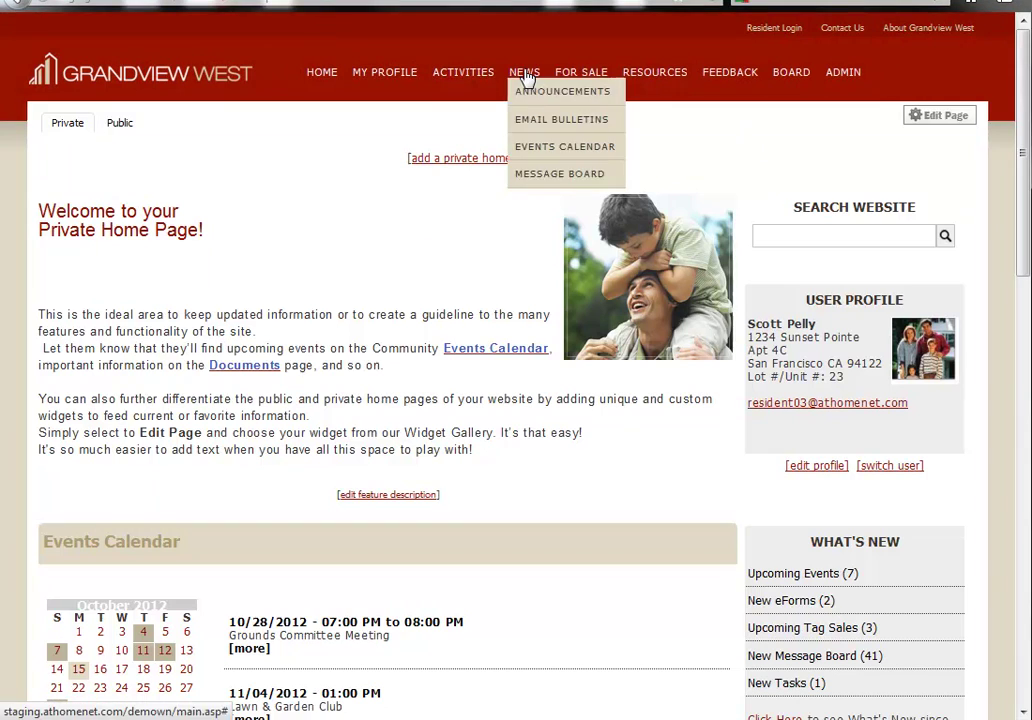
left_click(565, 174)
scroll(575, 300, "down", 5)
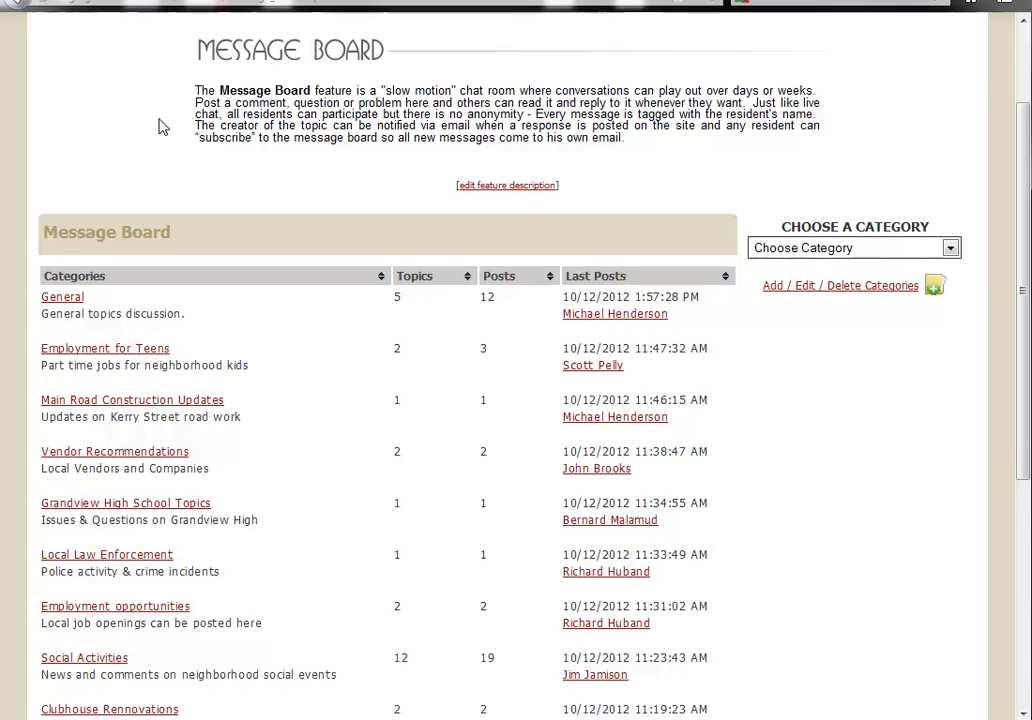
left_click(951, 249)
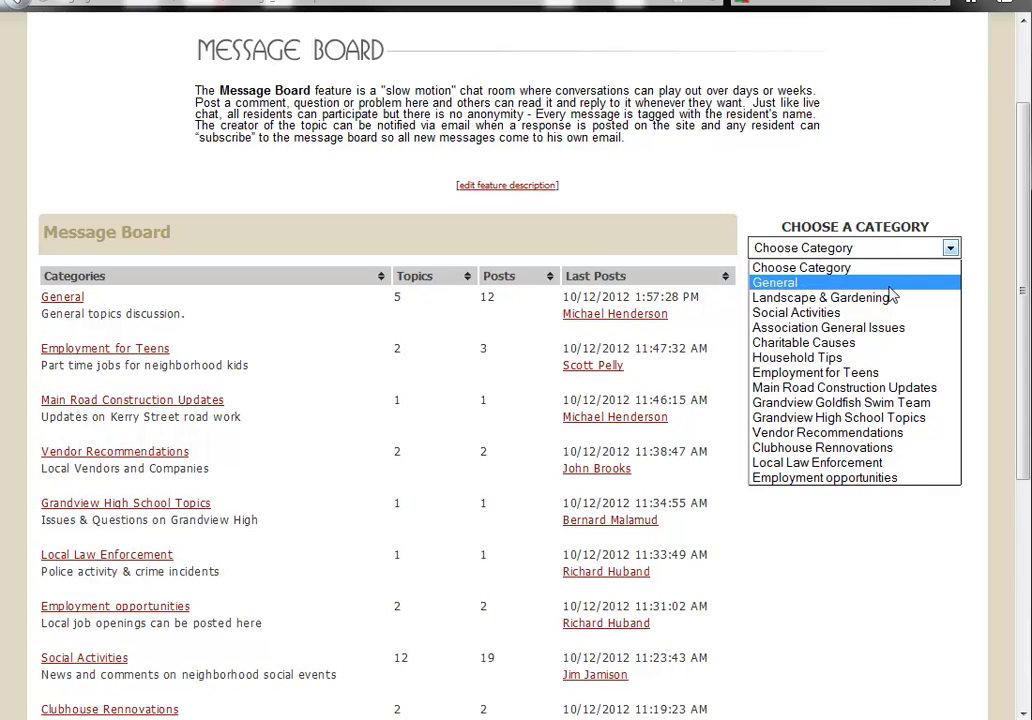
key("Escape")
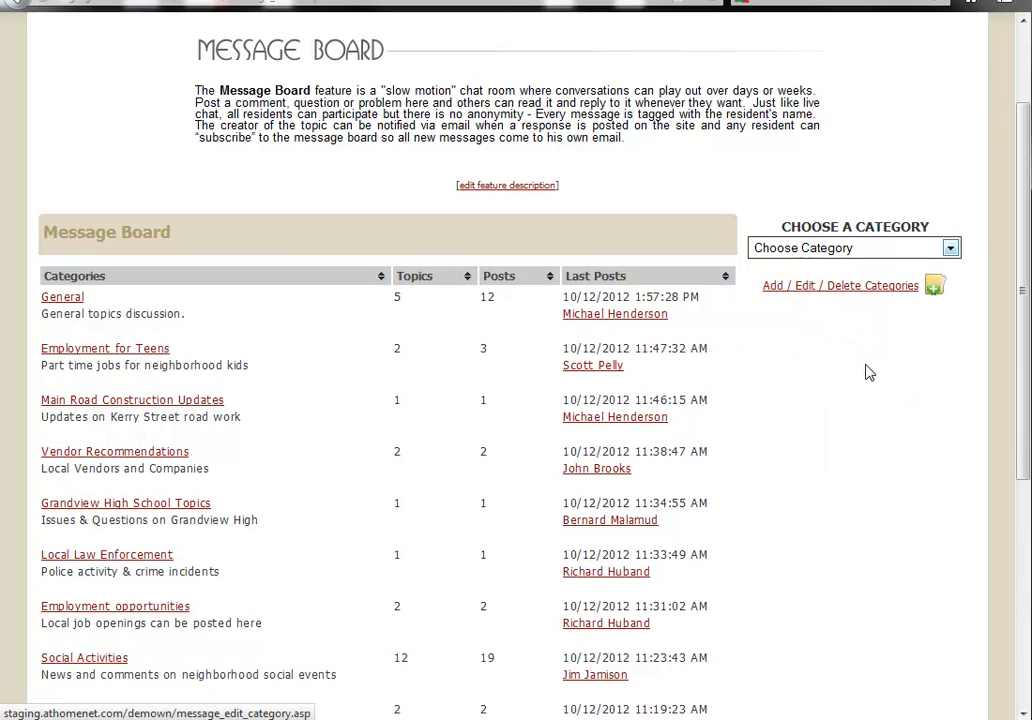
Start a new message board category named "Evening Activity Groups".
left_click(830, 290)
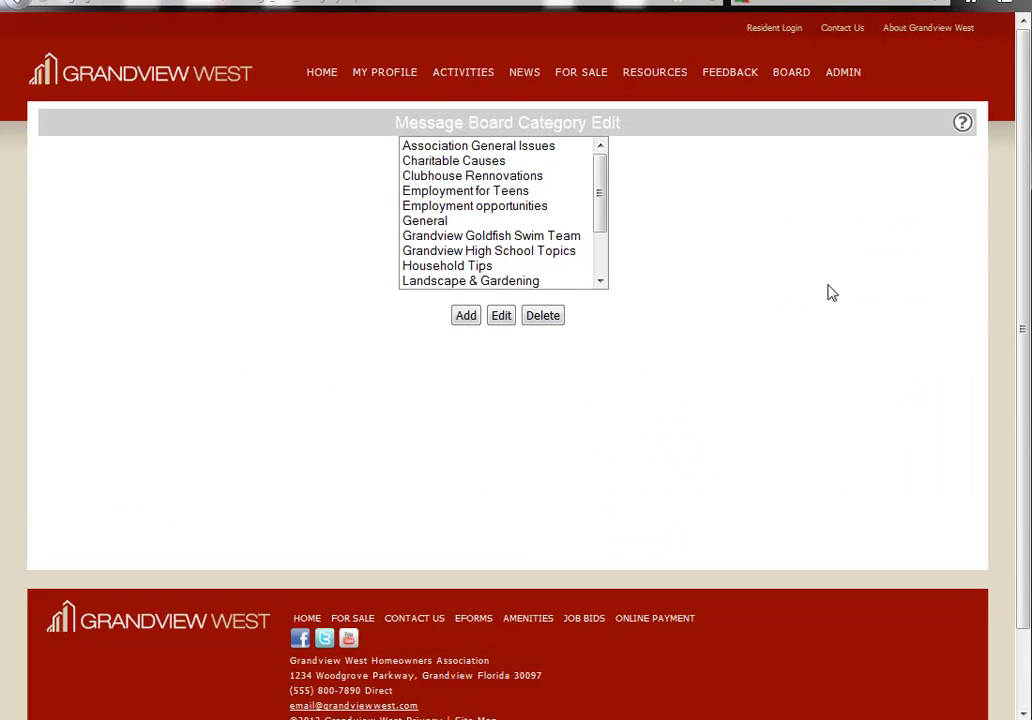
left_click(497, 318)
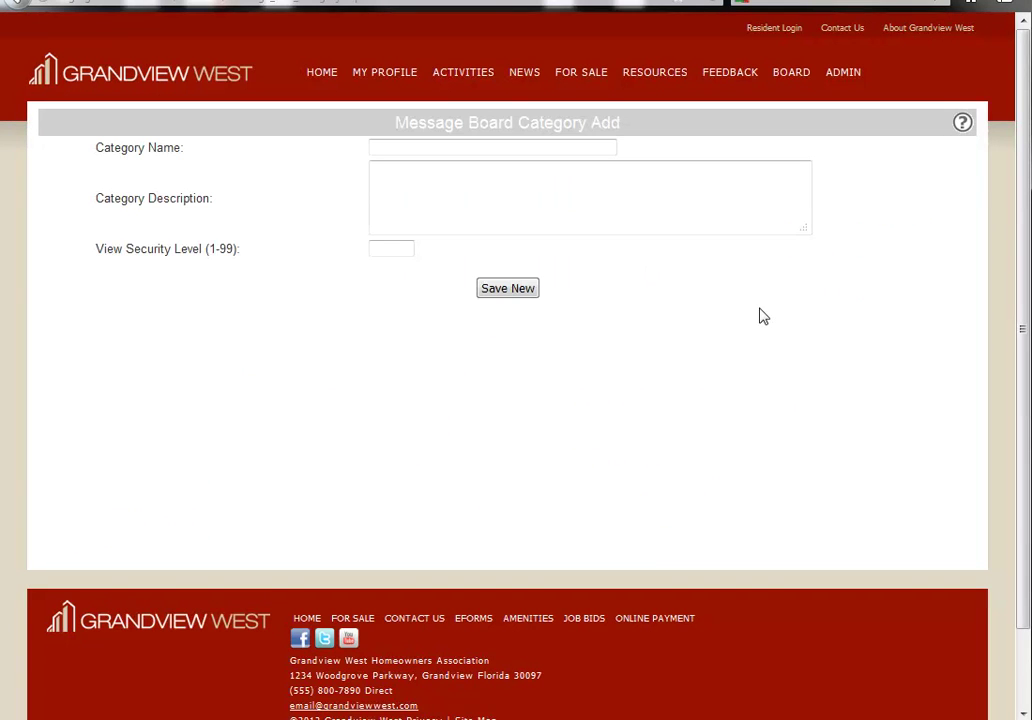
left_click(468, 151)
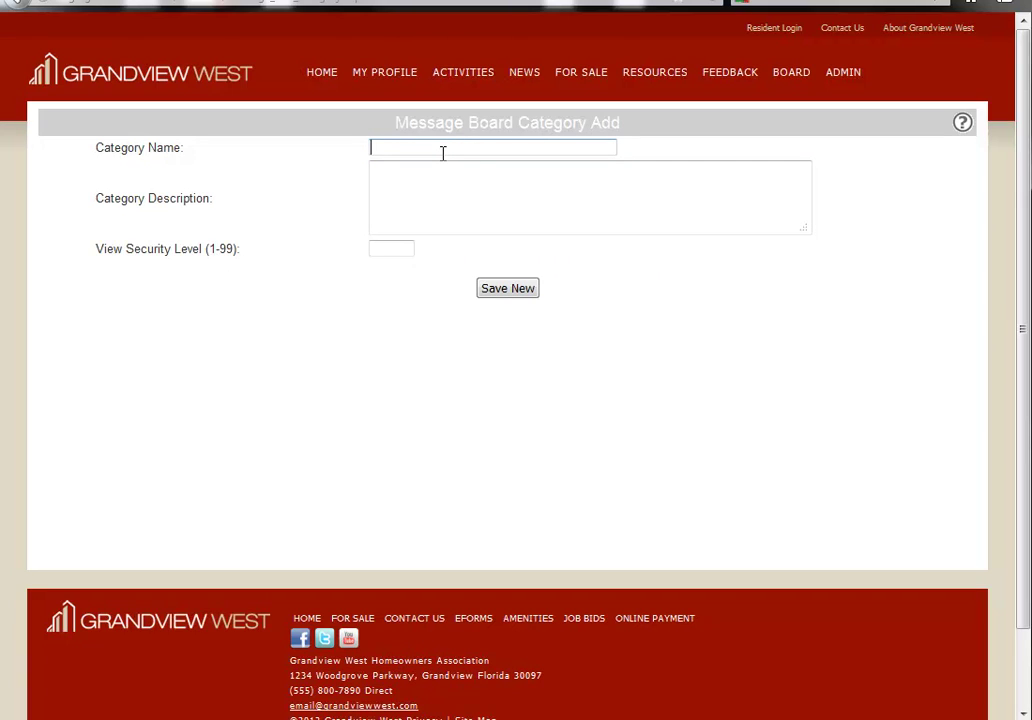
type("Evening Activity ")
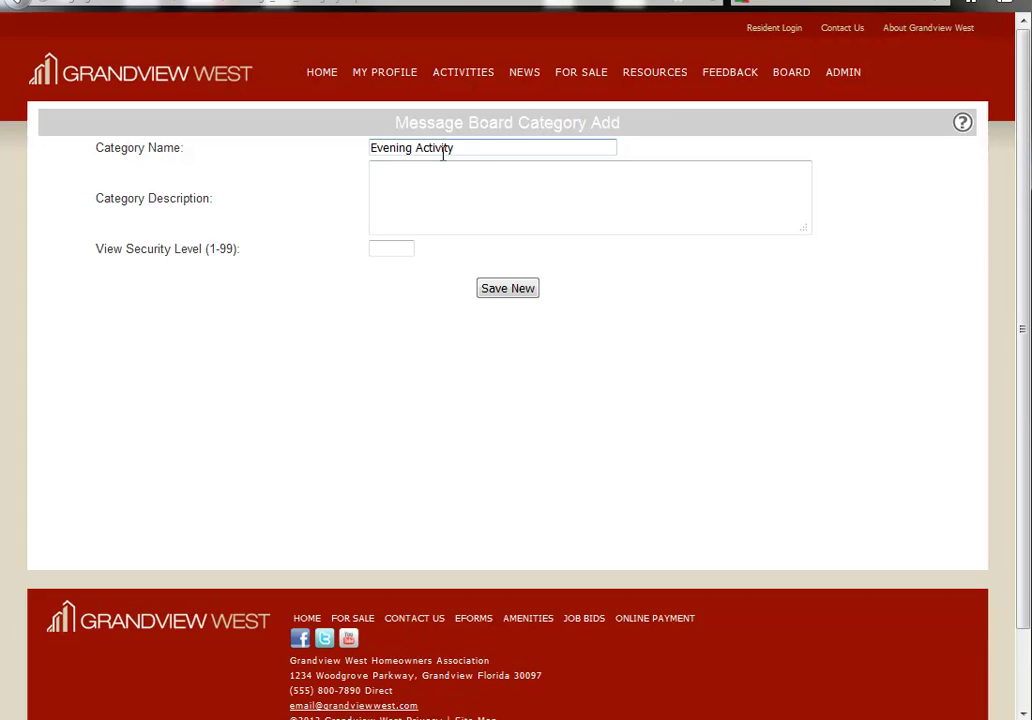
type("Groups")
Save the category at security level 25 with description "Groups of residents who meet on weekday evenings for social events, collegiate study sessions, or other pm hour events.".
left_click(450, 169)
type("Groups of residents who meet on weekday evenings for social events, collegiate study sessions, or other pm hour events.")
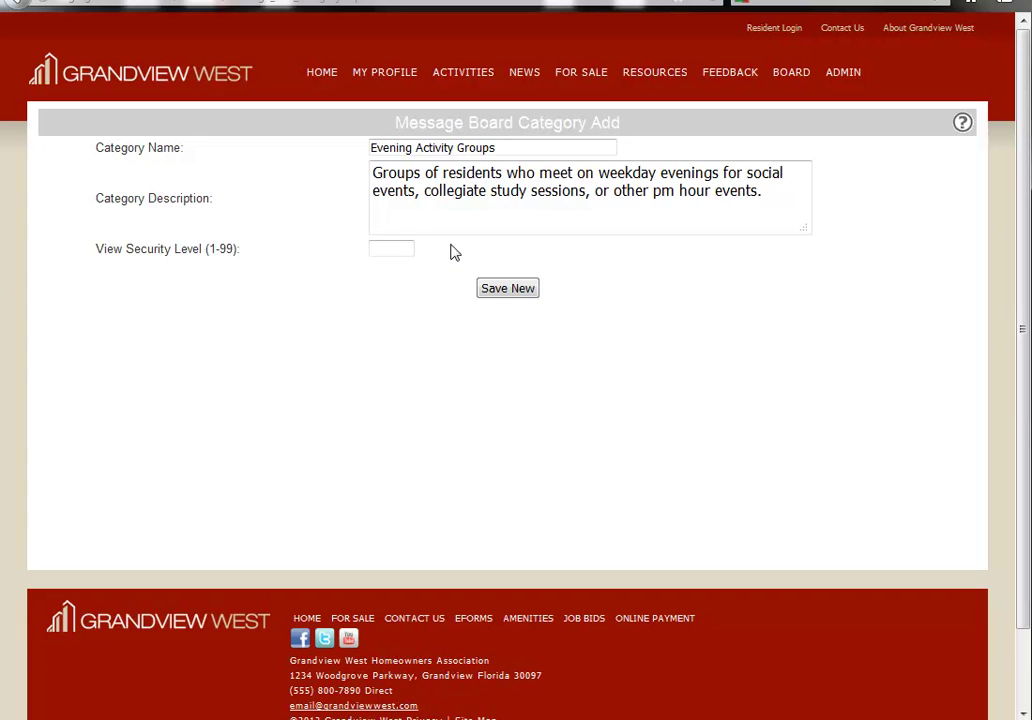
type("25")
left_click(512, 290)
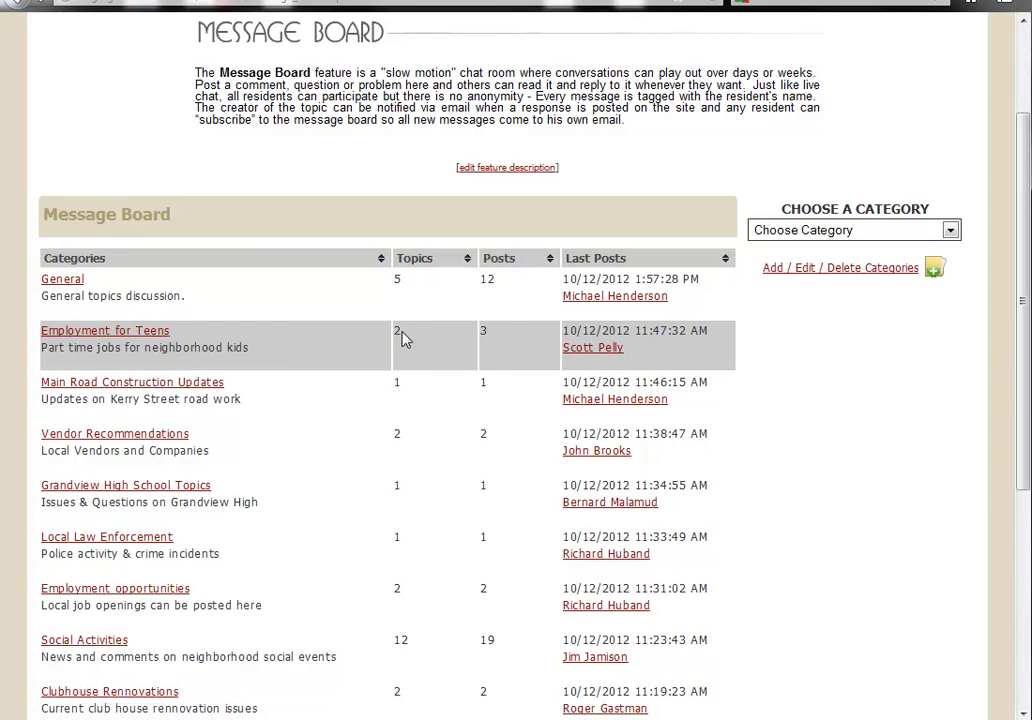
View the topics in the Employment for Teens category, return to the Message Board and sort its categories by last post.
left_click(135, 336)
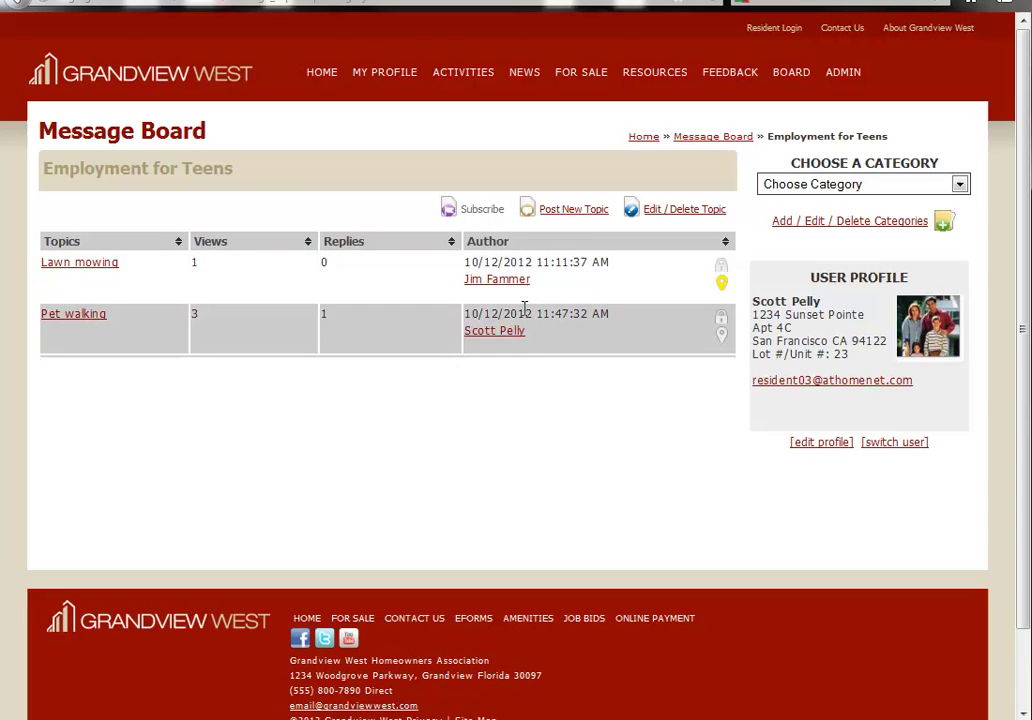
key("alt+Left")
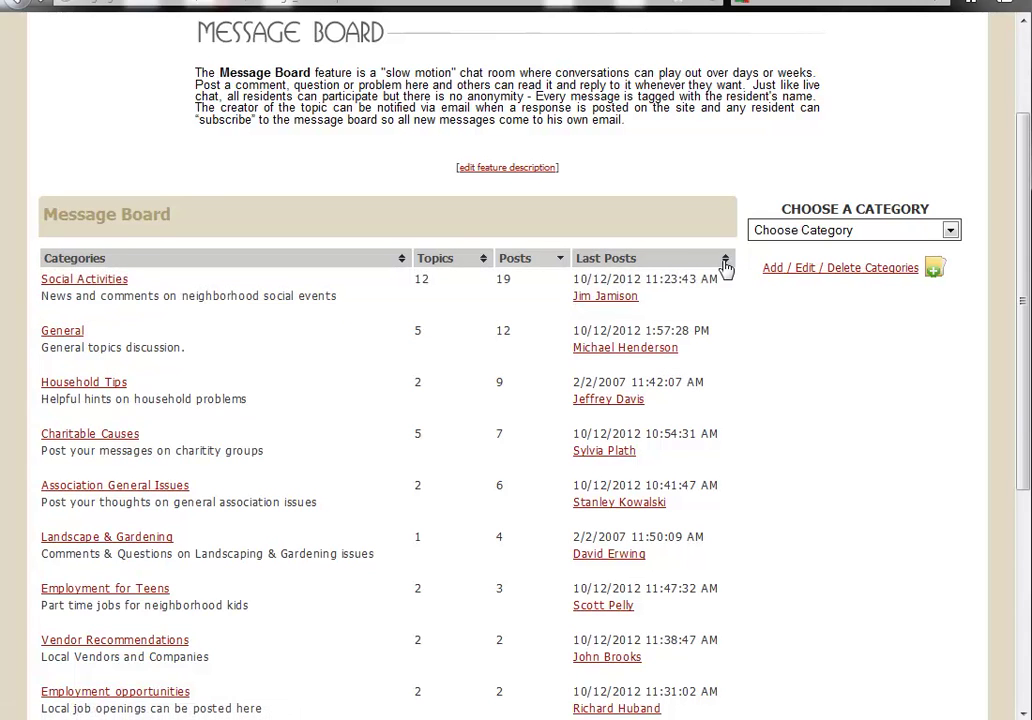
left_click(725, 259)
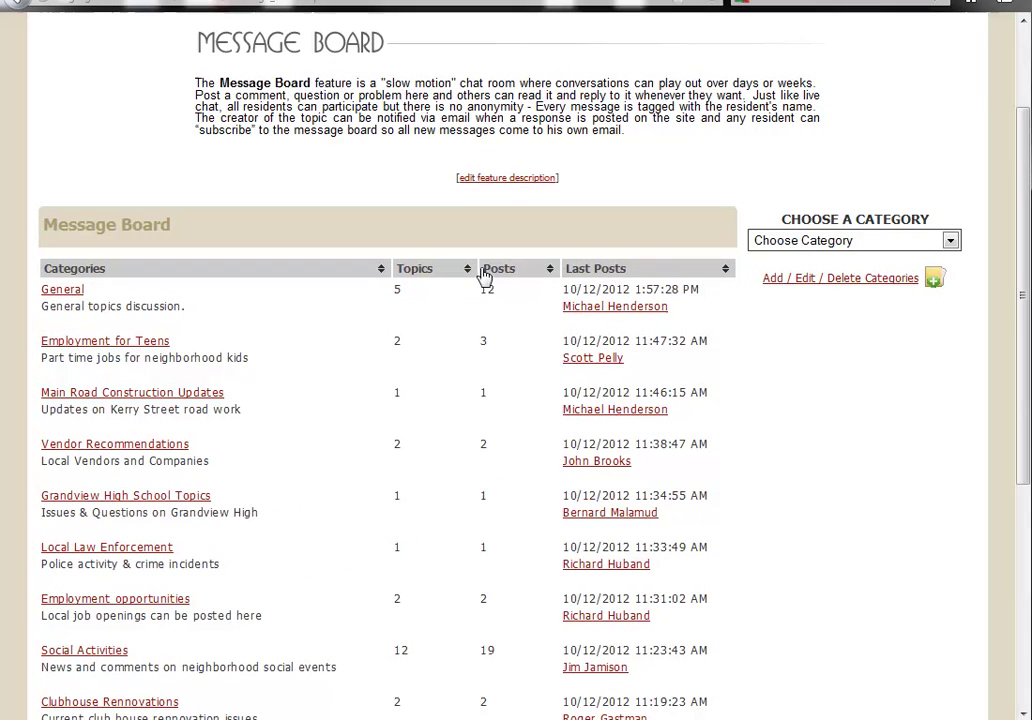
left_click(725, 269)
left_click(725, 269)
Look through the second page of message board categories and return to the first page.
scroll(400, 500, "down", 3)
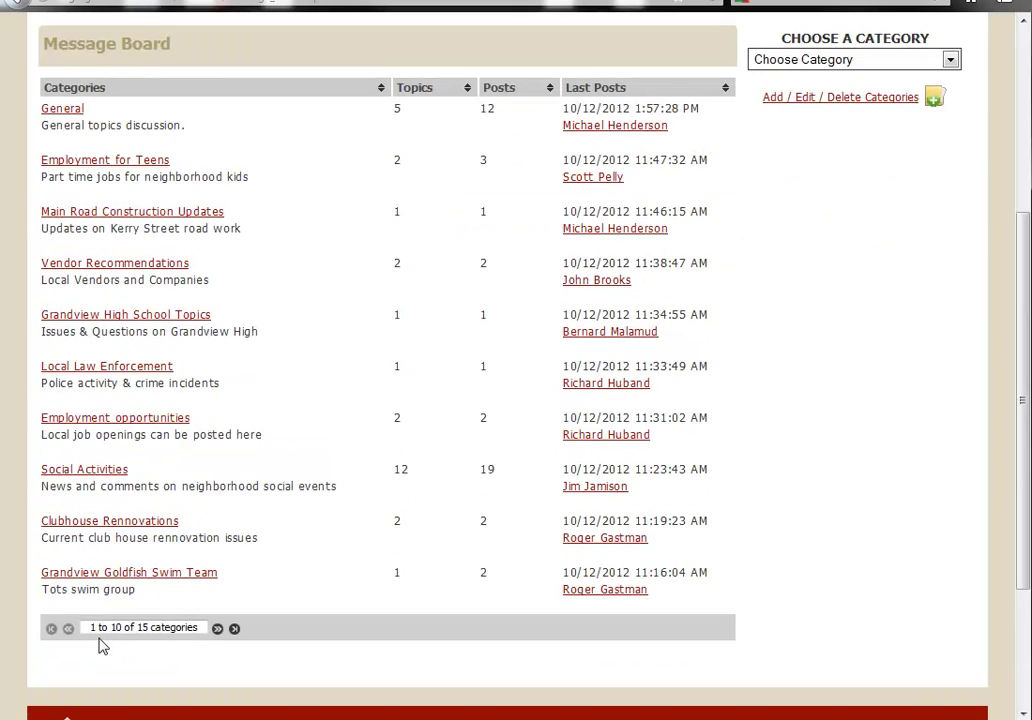
left_click_drag(90, 627, 220, 635)
left_click(218, 630)
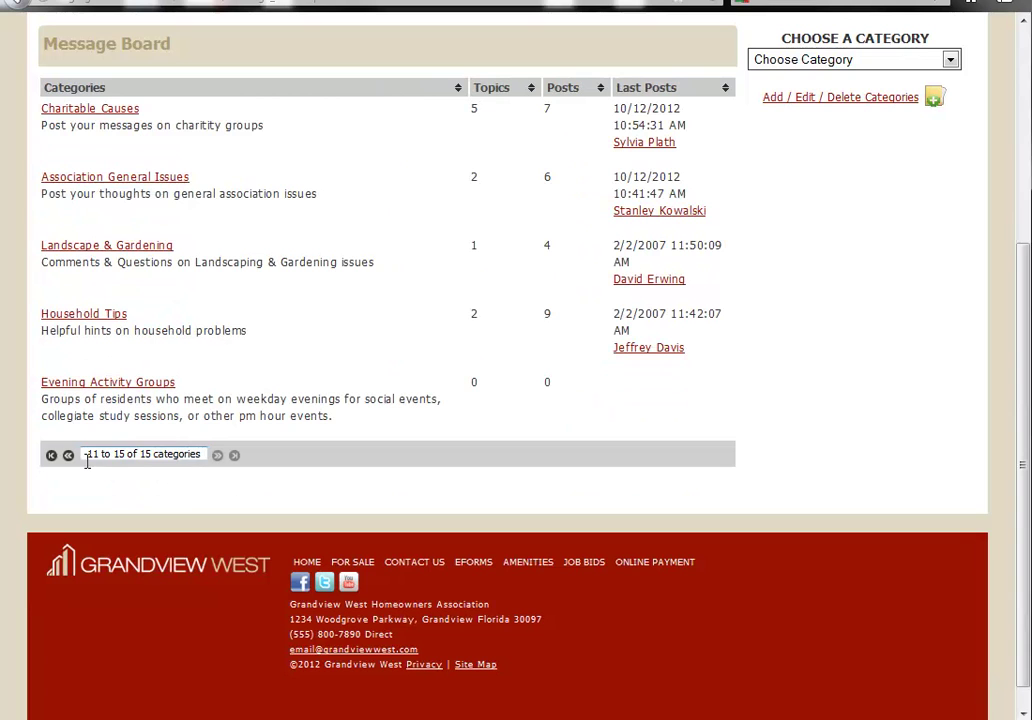
left_click_drag(88, 456, 203, 455)
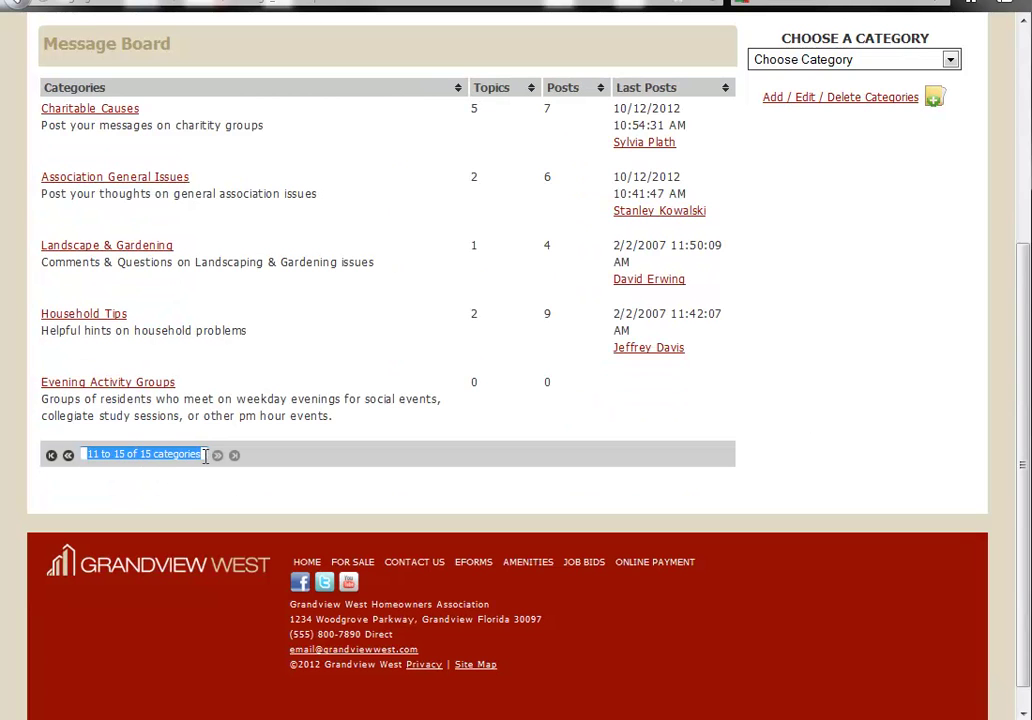
key("alt+Left")
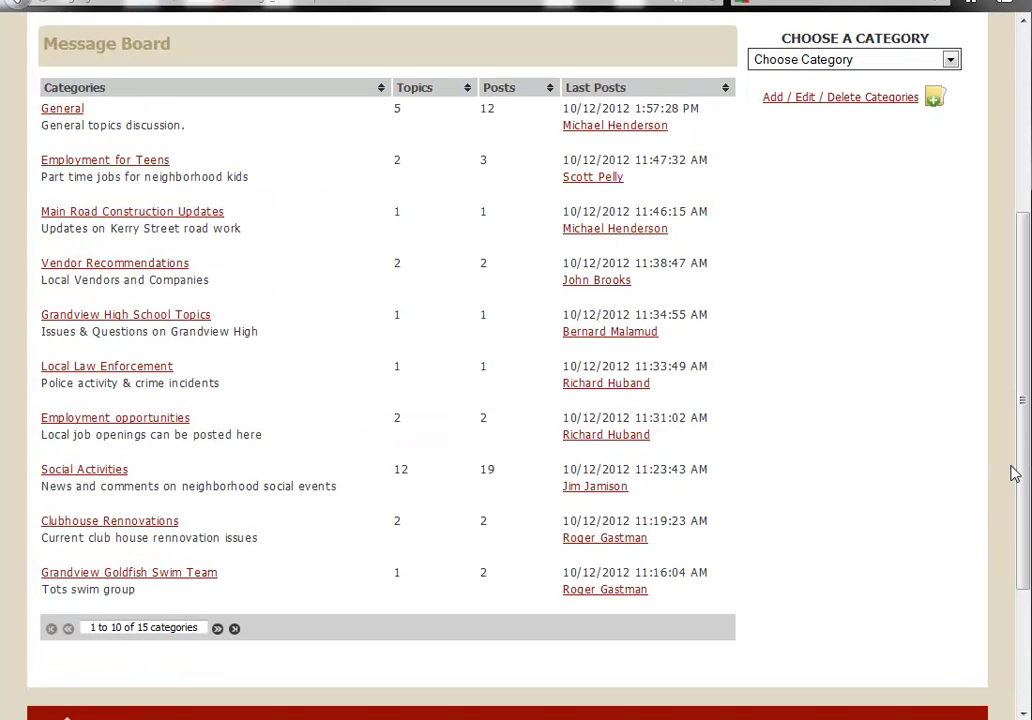
Read the messages of the Spades/ Poker Night topic in the General category and return to the General topic list.
left_click_drag(1024, 455, 1024, 365)
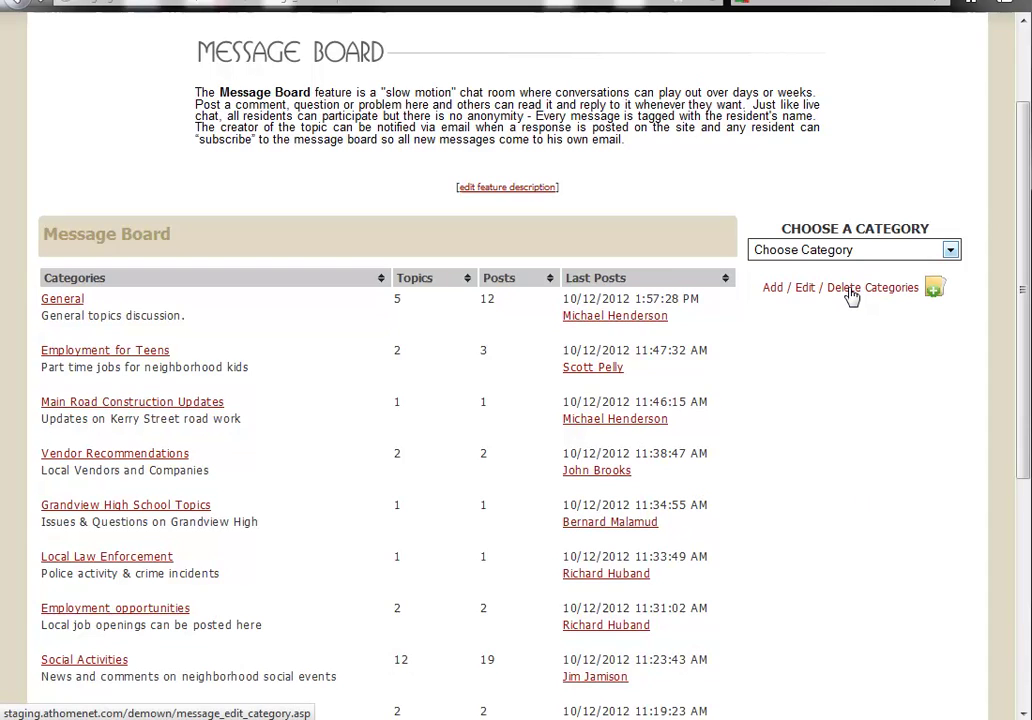
left_click(70, 300)
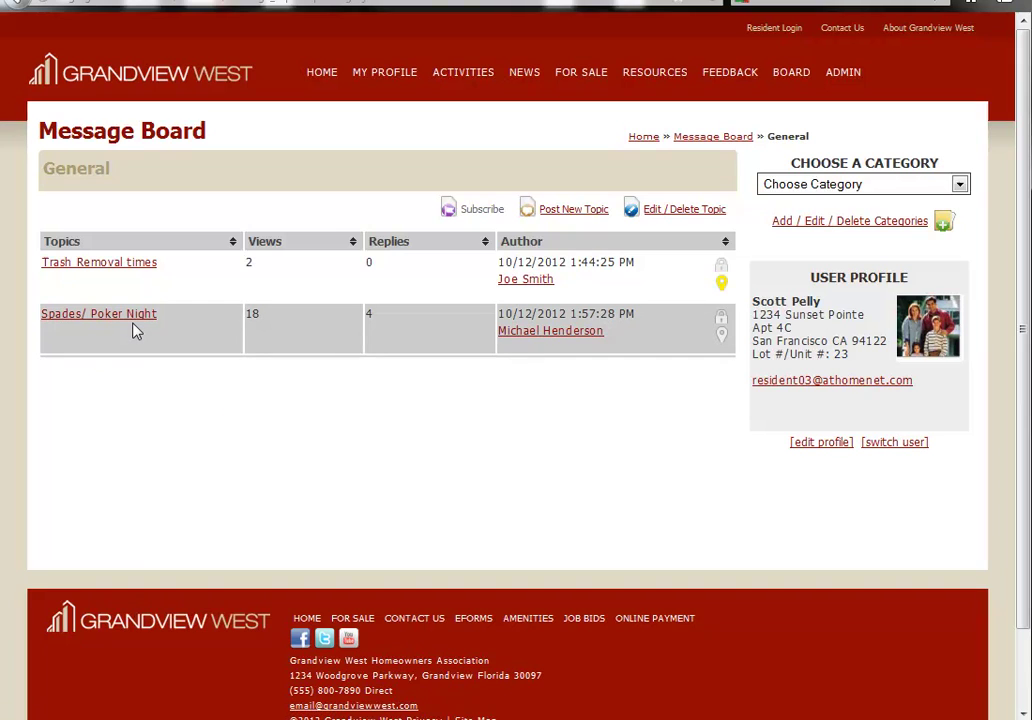
left_click(137, 331)
scroll(565, 490, "down", 10)
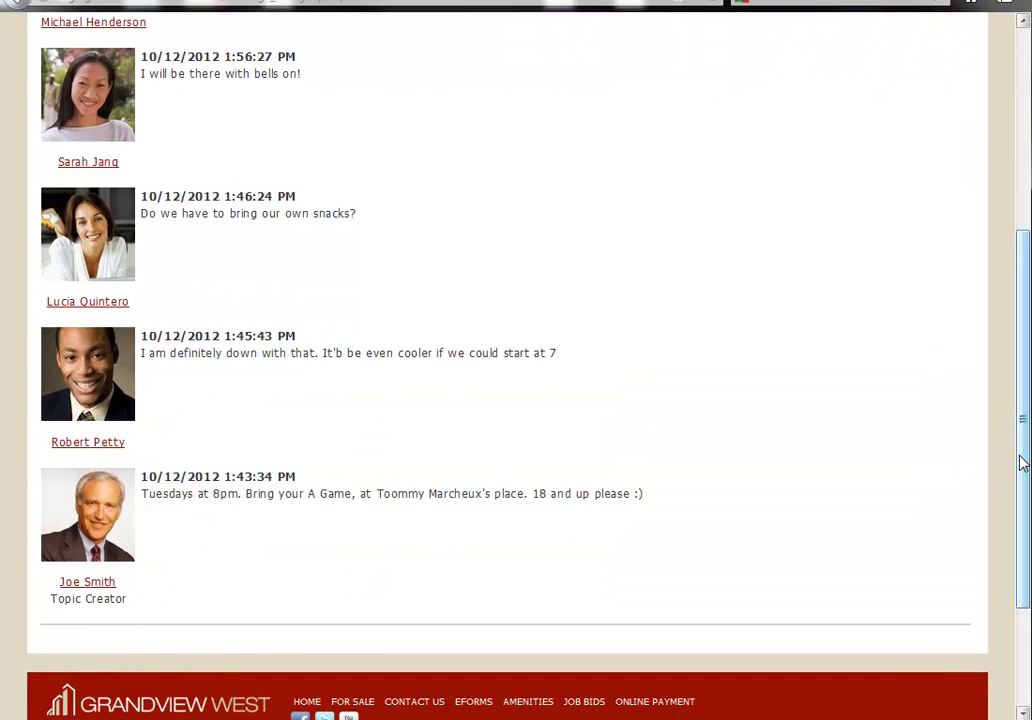
left_click_drag(1021, 461, 1013, 305)
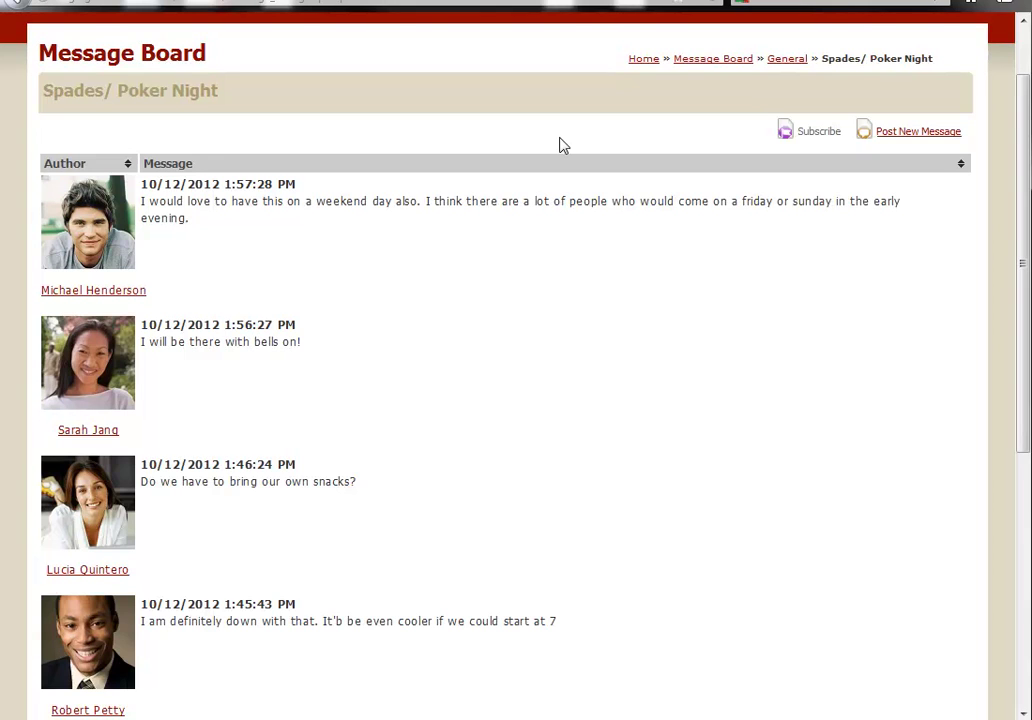
left_click(787, 58)
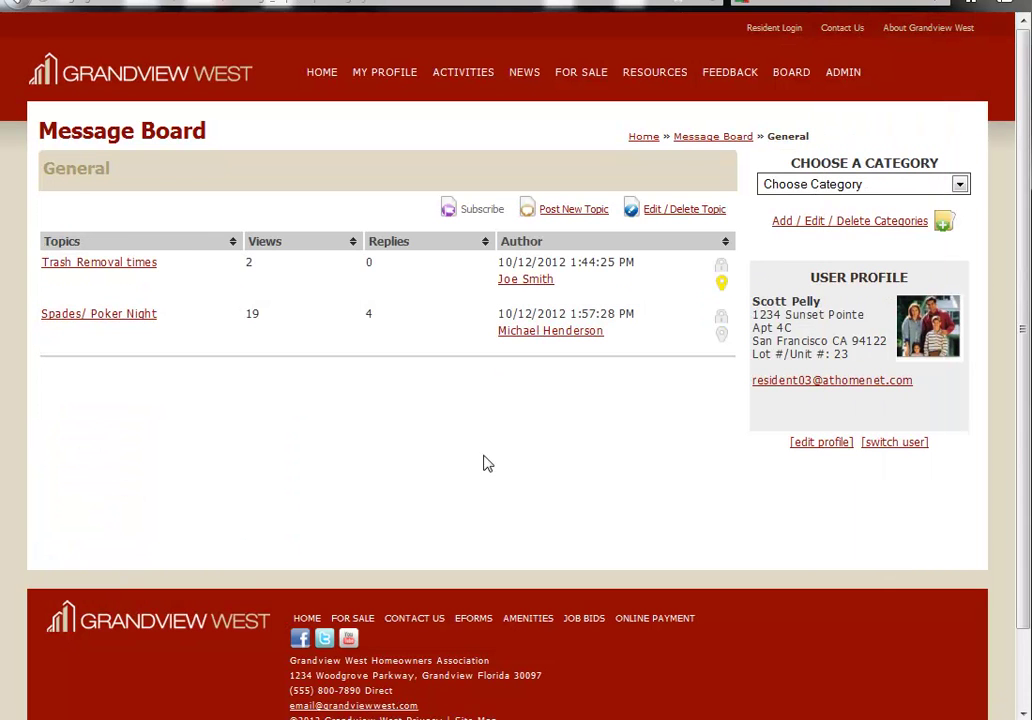
Move the Spades/ Poker Night topic from the General category to Social Activities and save the change.
left_click(683, 217)
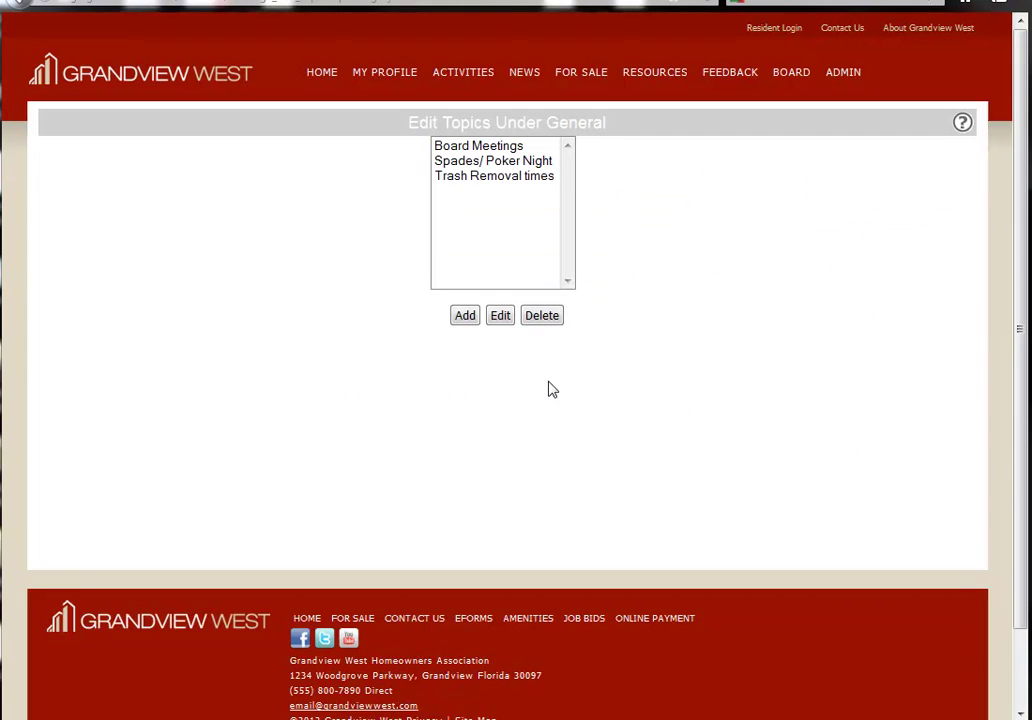
left_click(483, 164)
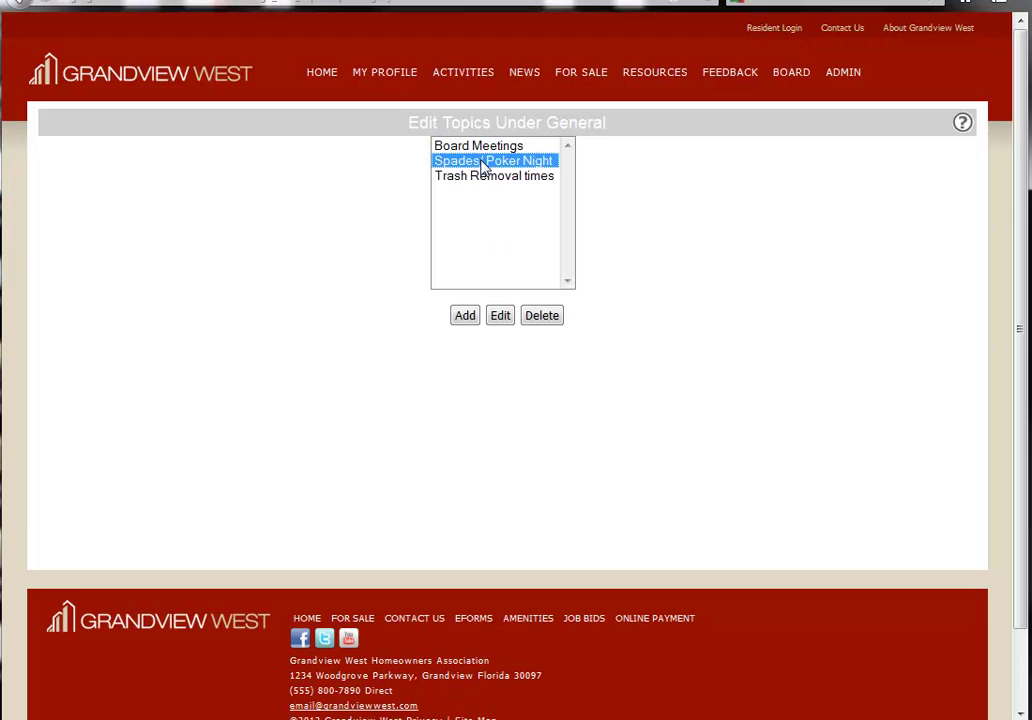
left_click(500, 316)
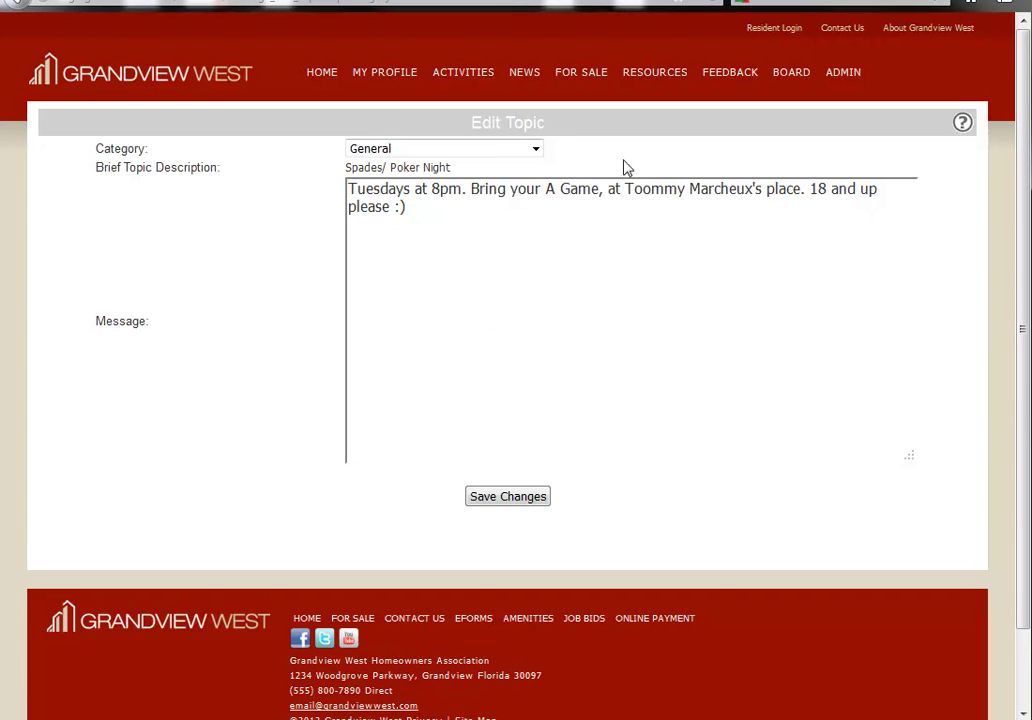
left_click(536, 149)
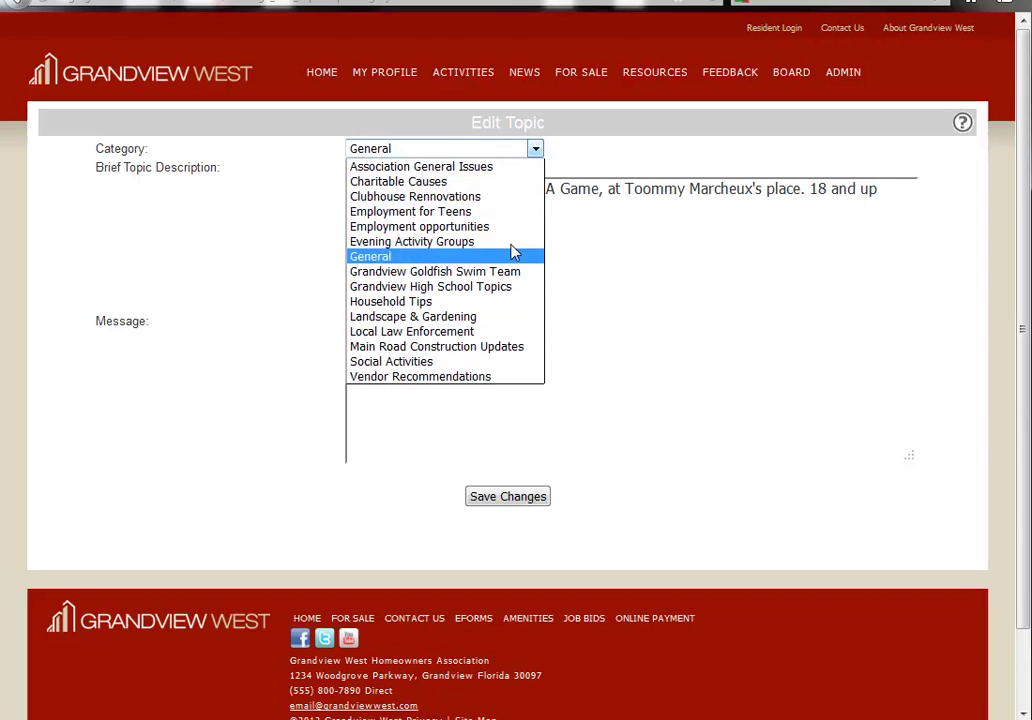
left_click(505, 364)
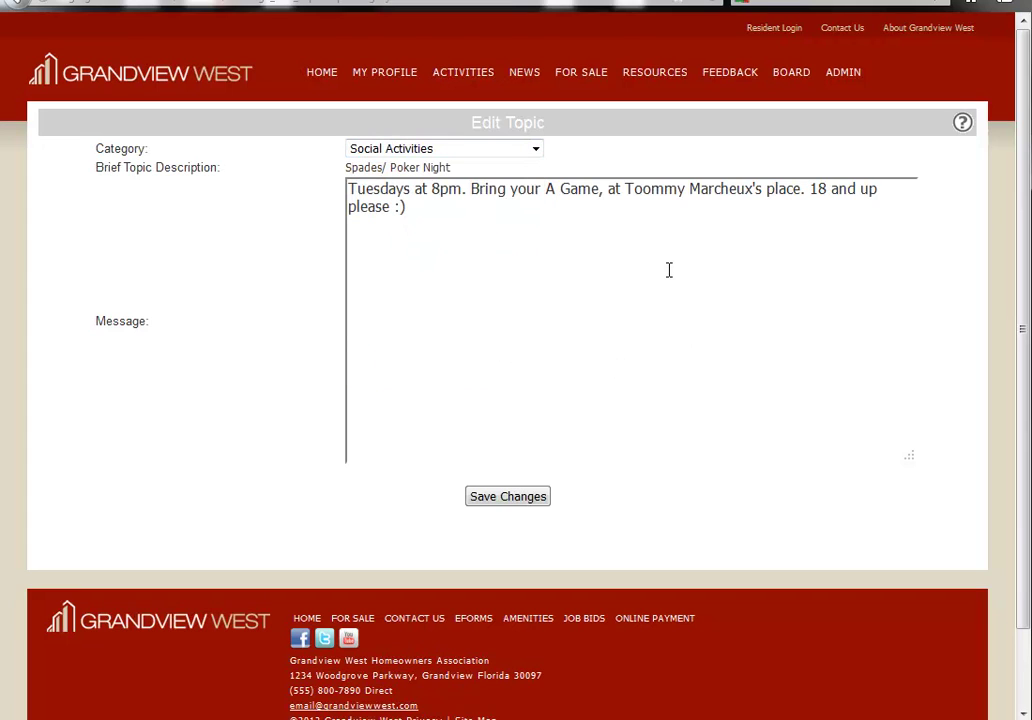
left_click(510, 497)
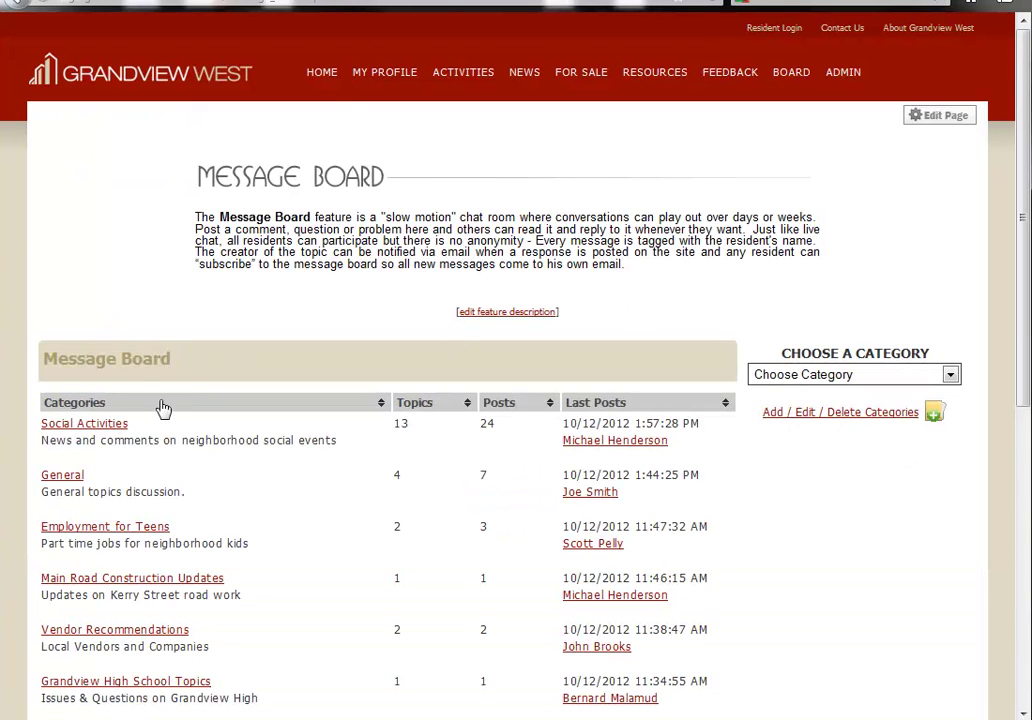
Check the Spades/ Poker Night topic and its messages under Social Activities, and return to the Message Board overview.
left_click(97, 440)
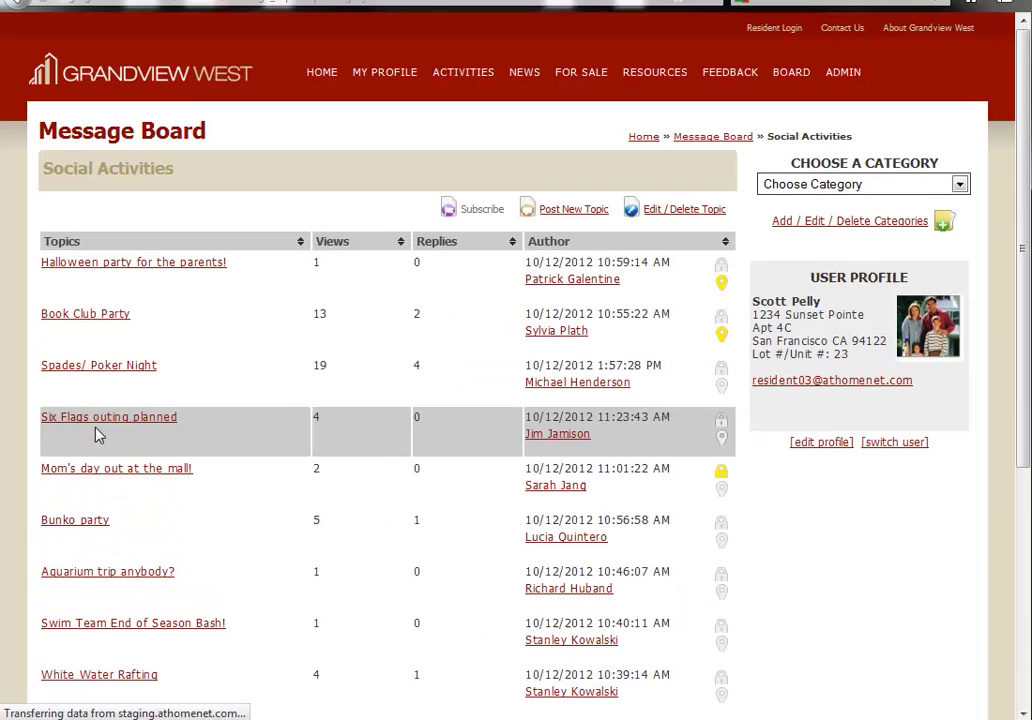
scroll(1009, 391, "down", 2)
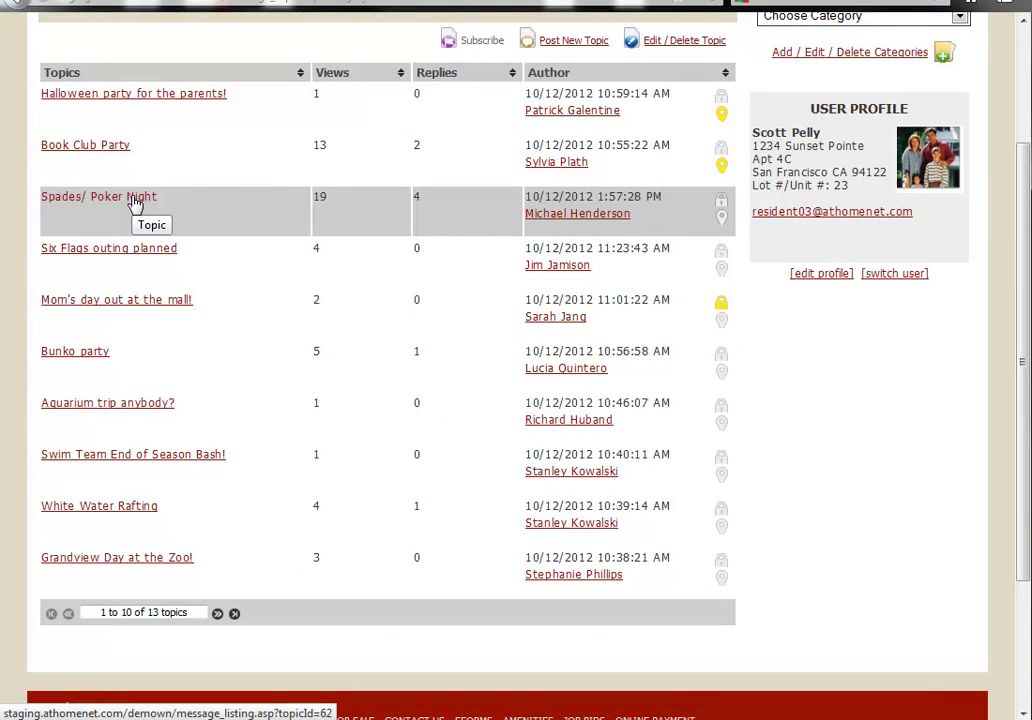
left_click(135, 200)
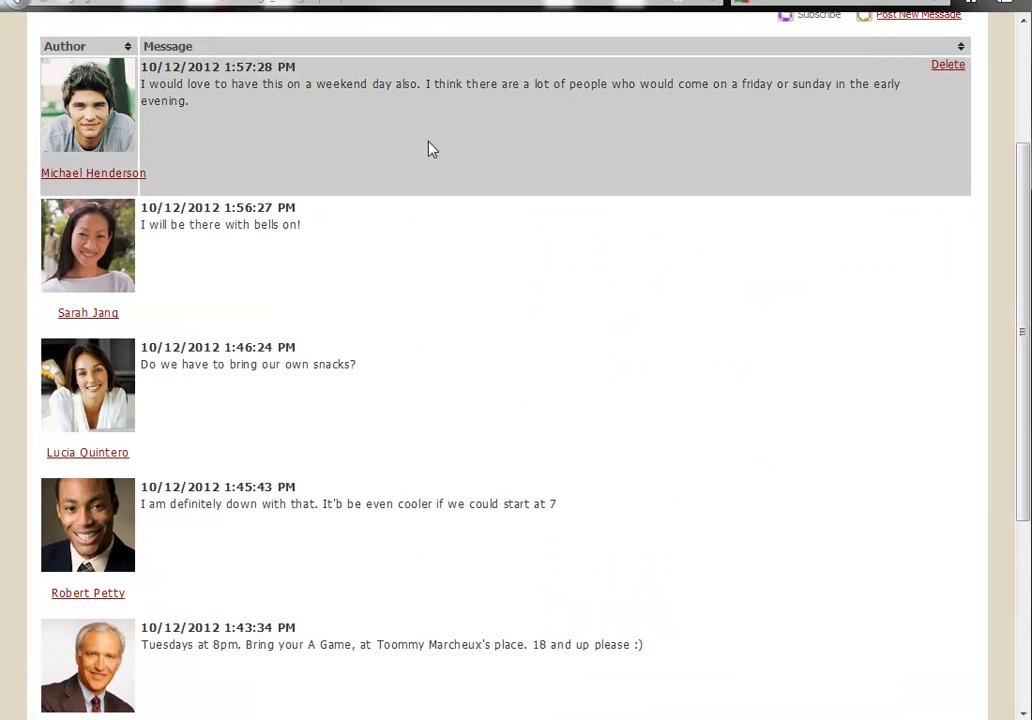
scroll(1025, 145, "up", 1)
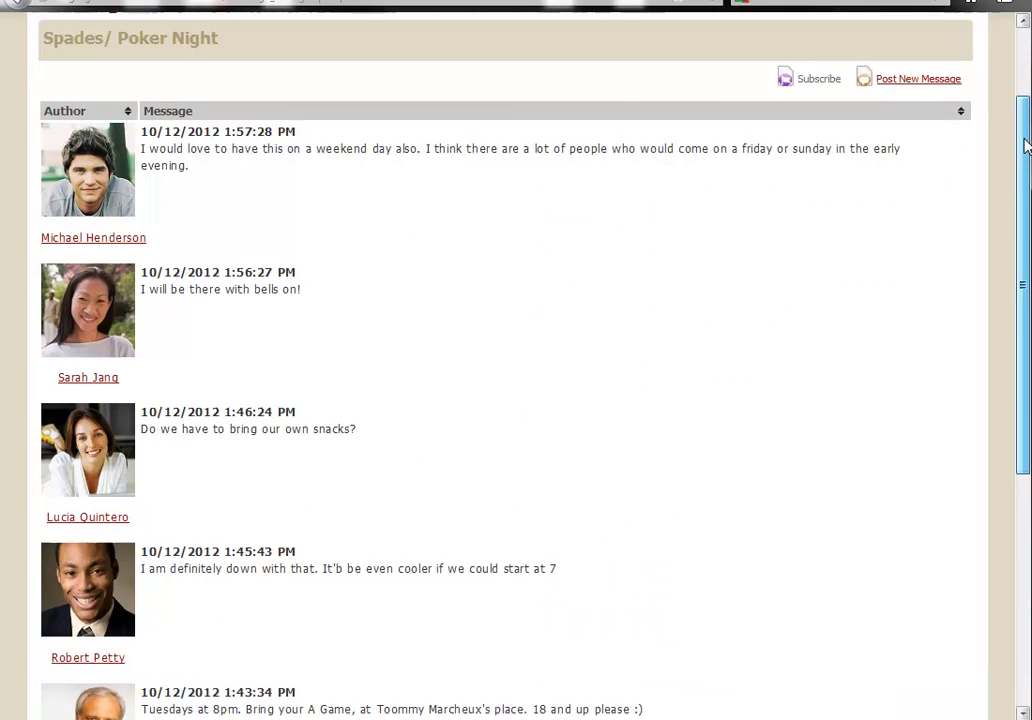
scroll(1025, 145, "up", 2)
left_click(695, 122)
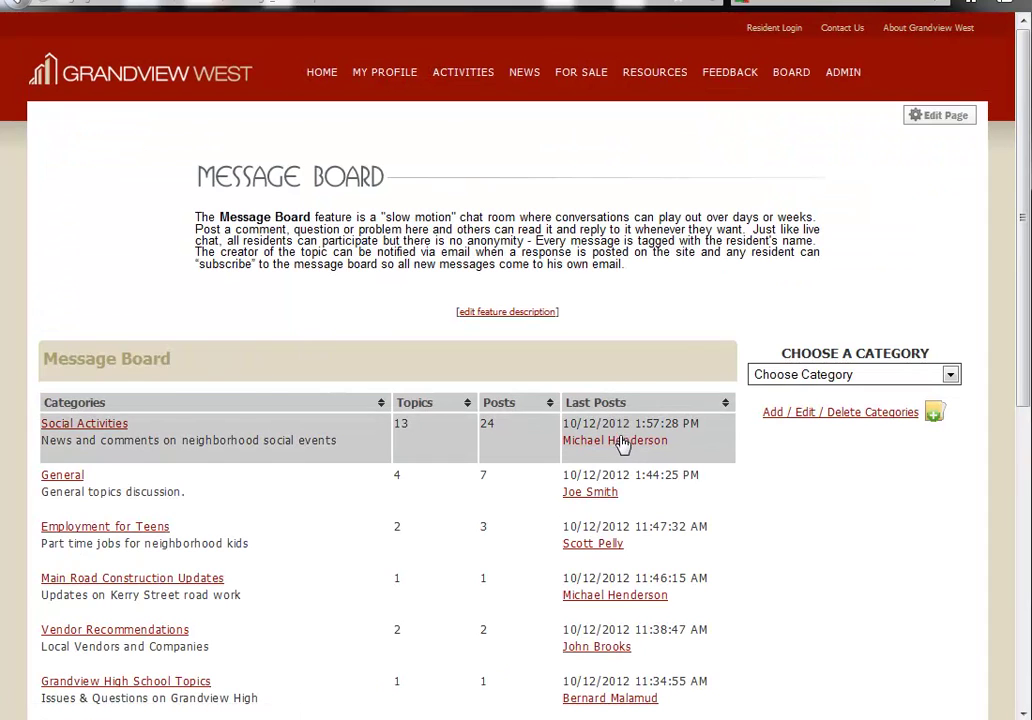
Open the Social Activities category and lock the "Aquarium trip anybody?" topic.
scroll(147, 300, "down", 2)
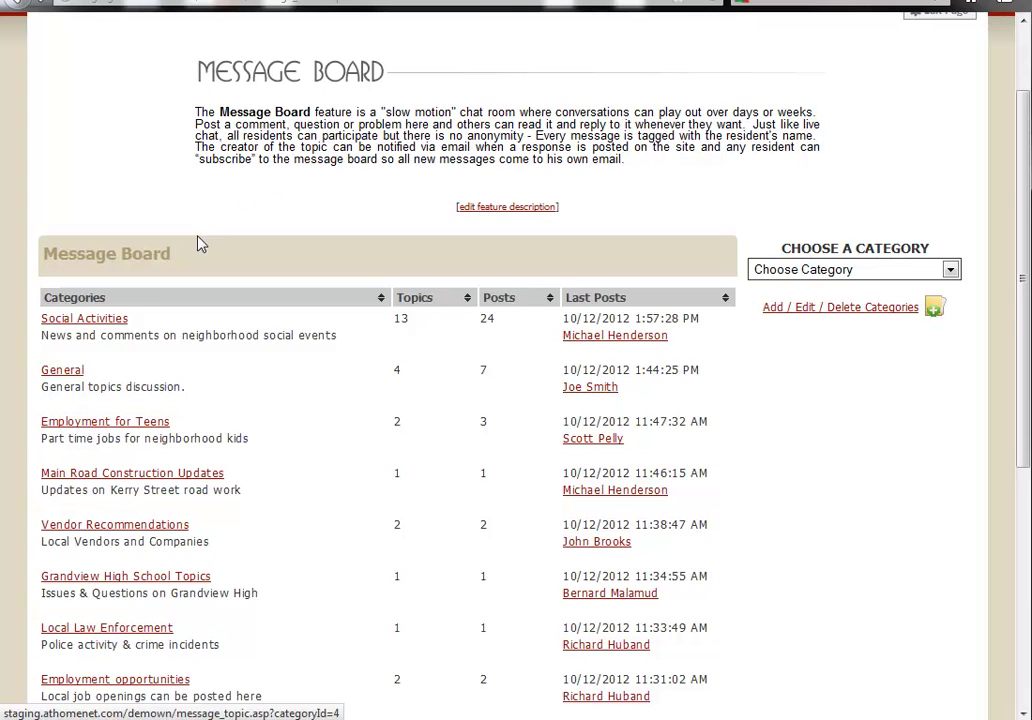
left_click(98, 320)
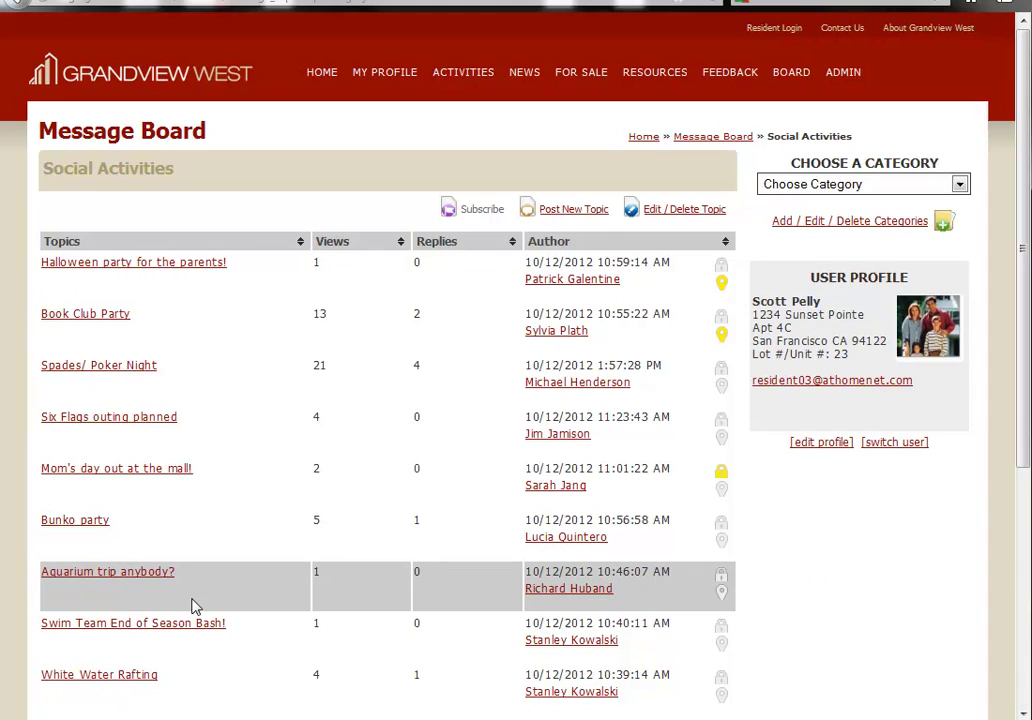
left_click(722, 578)
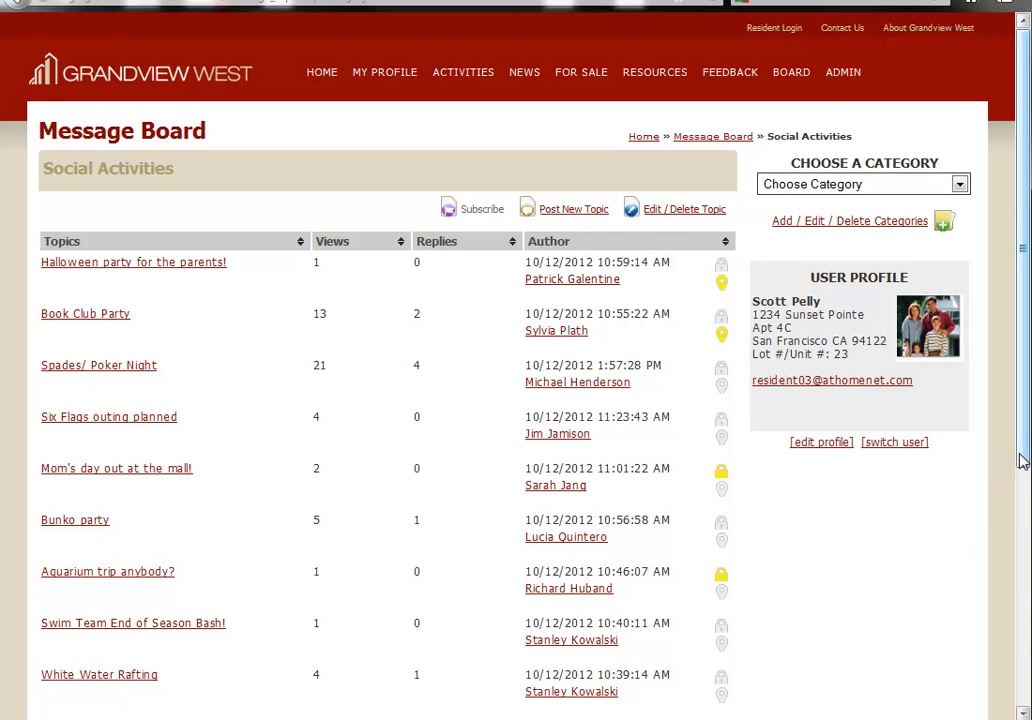
Pin the "Aquarium trip anybody?" topic to the top of the Social Activities list.
scroll(1013, 461, "down", 1)
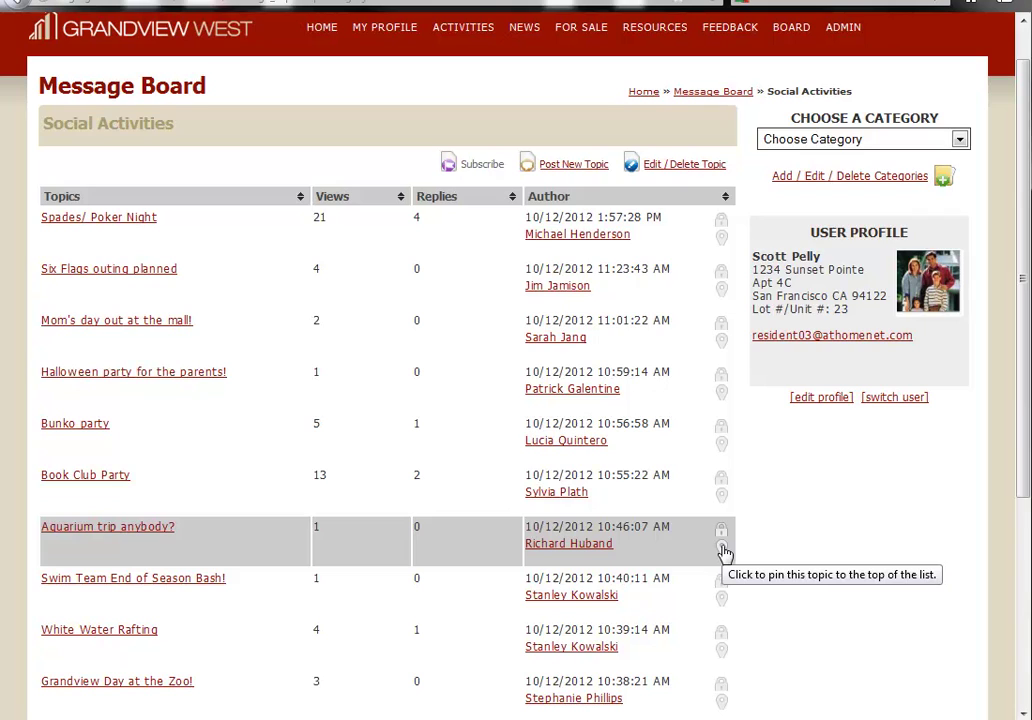
left_click(722, 548)
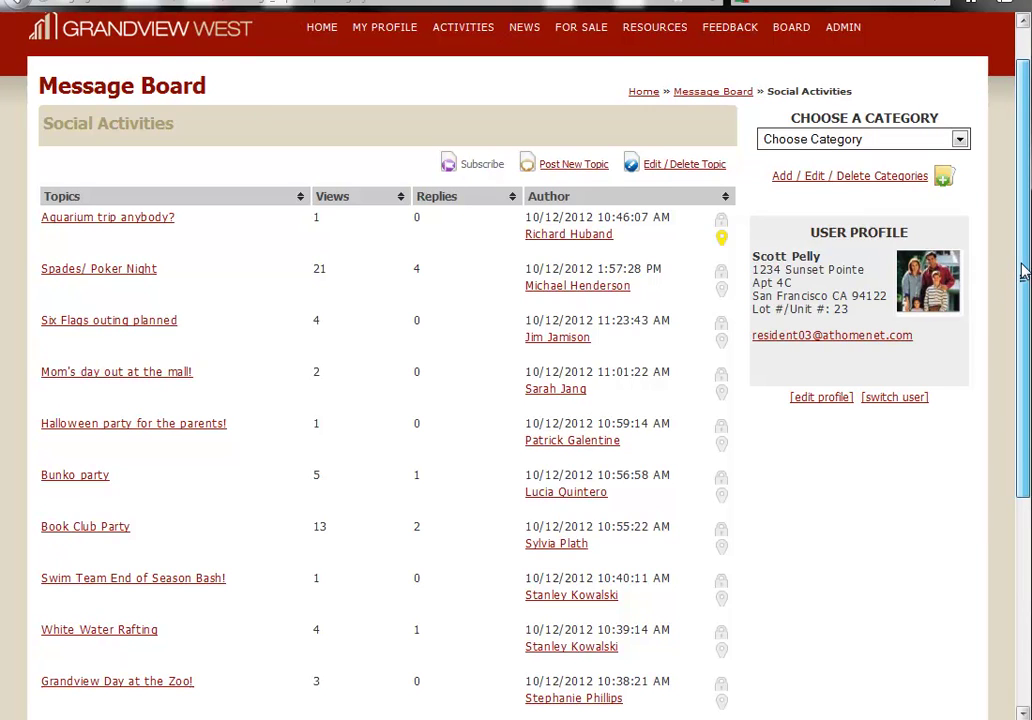
Check whose user profile is active beside the Social Activities topics and switch to the other household member.
left_click_drag(1022, 268, 1024, 270)
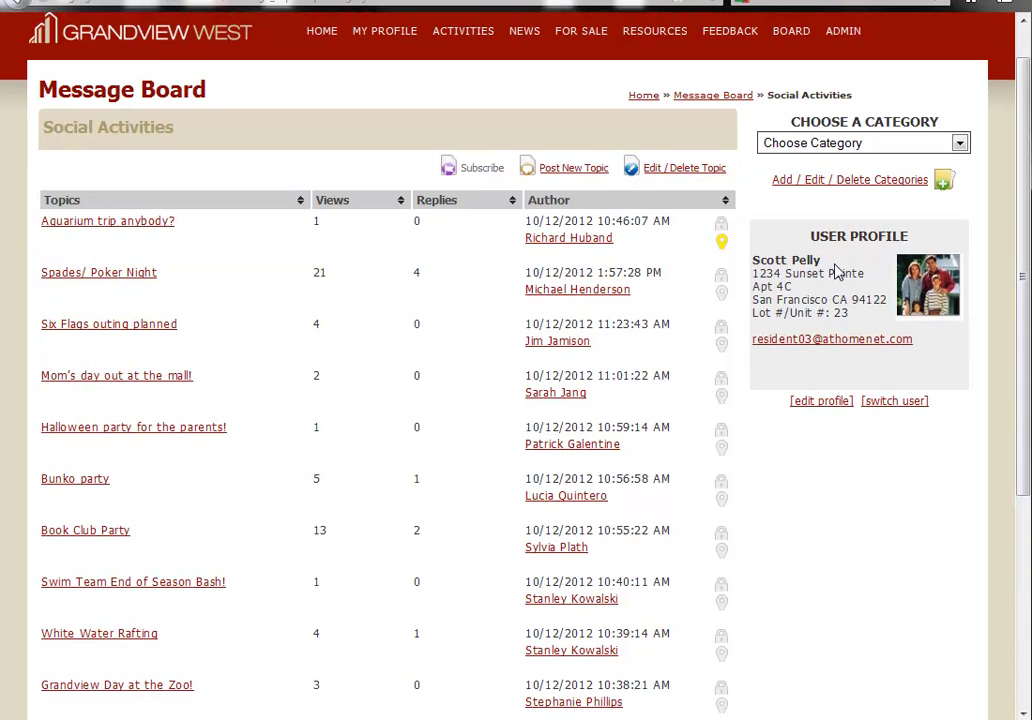
left_click_drag(830, 266, 759, 261)
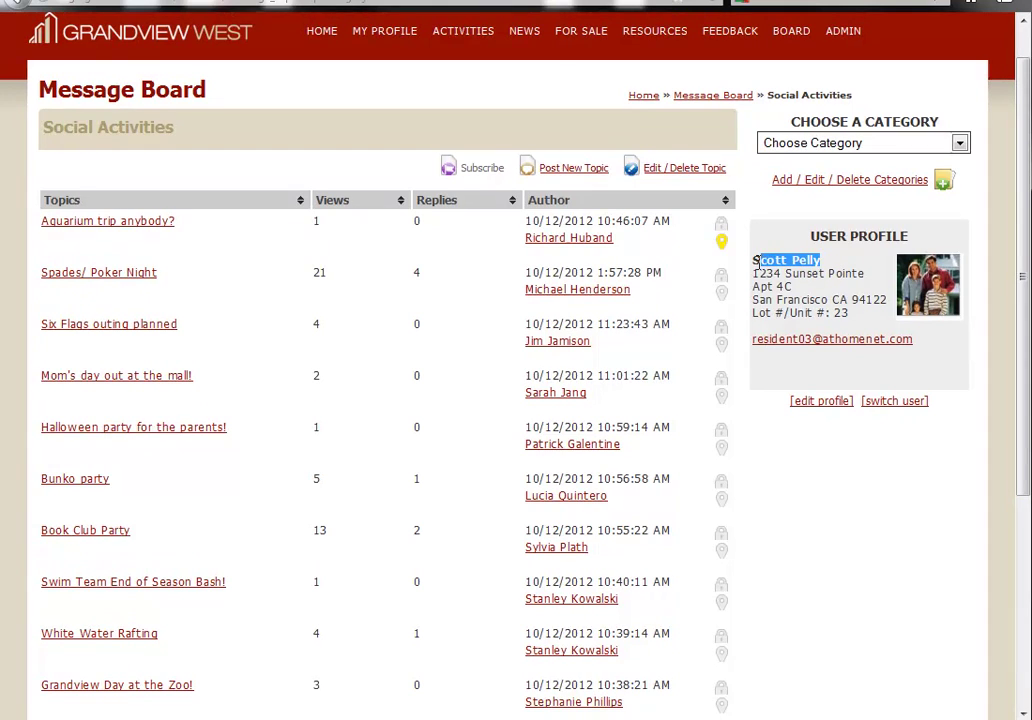
left_click(836, 359)
left_click(894, 401)
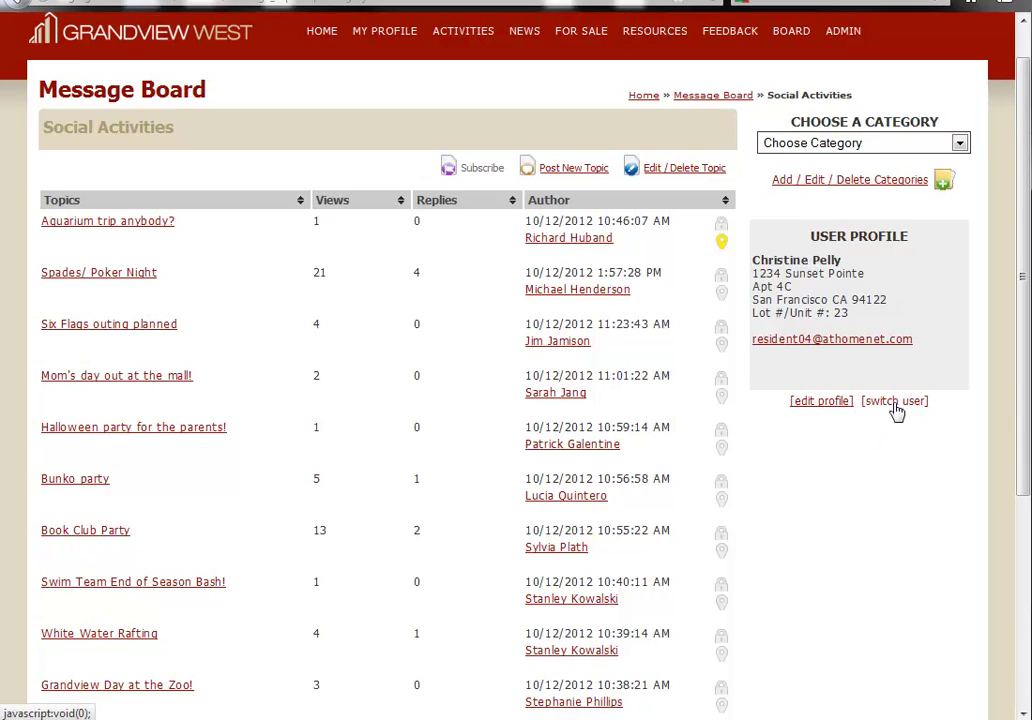
Subscribe to the "Aquarium trip anybody?" topic and return to the Social Activities topic list.
scroll(316, 134, "up", 1)
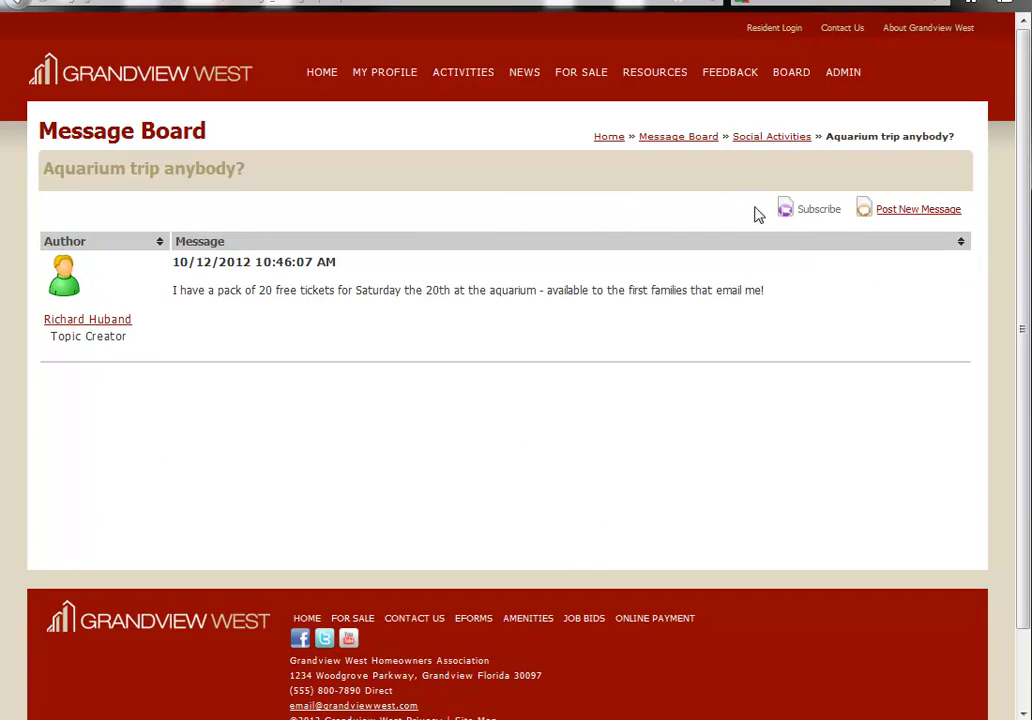
left_click(830, 214)
left_click(772, 136)
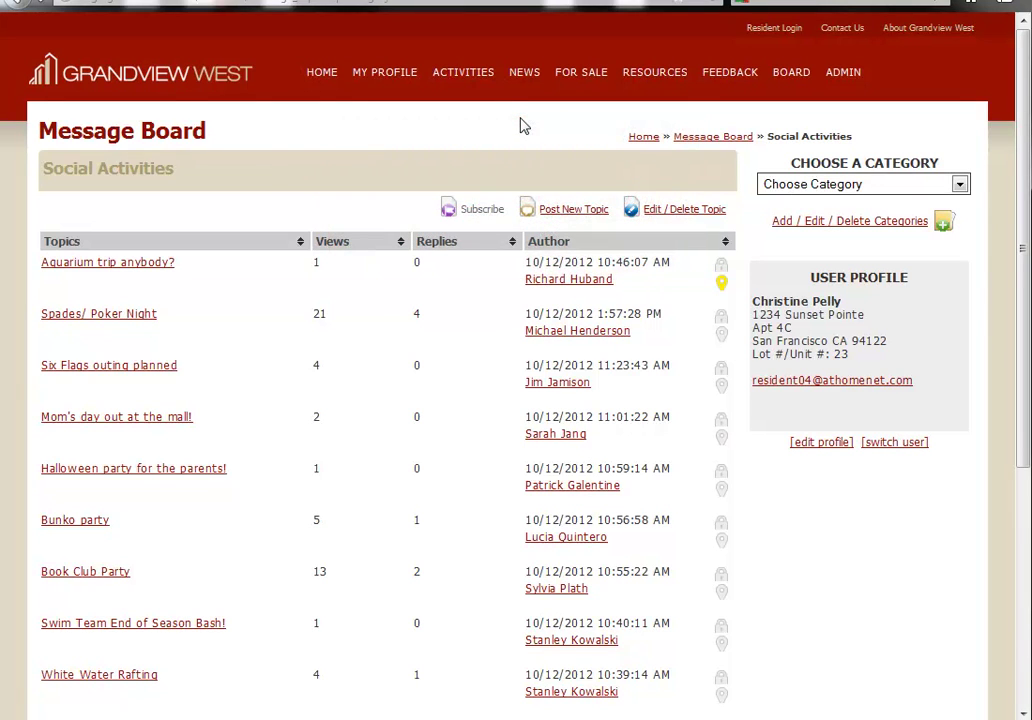
Start a new message board category named "Children's Entertainment Committee" with the description "Dedicated to creating and executing bi-monthly events just for the kids".
key("alt+Left")
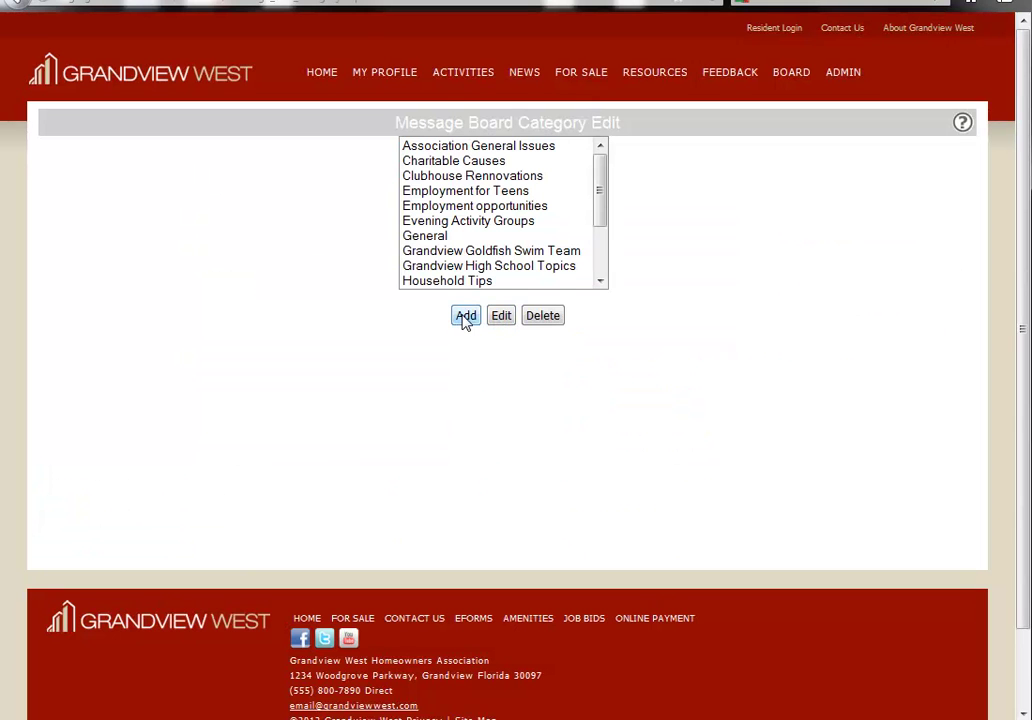
left_click(465, 318)
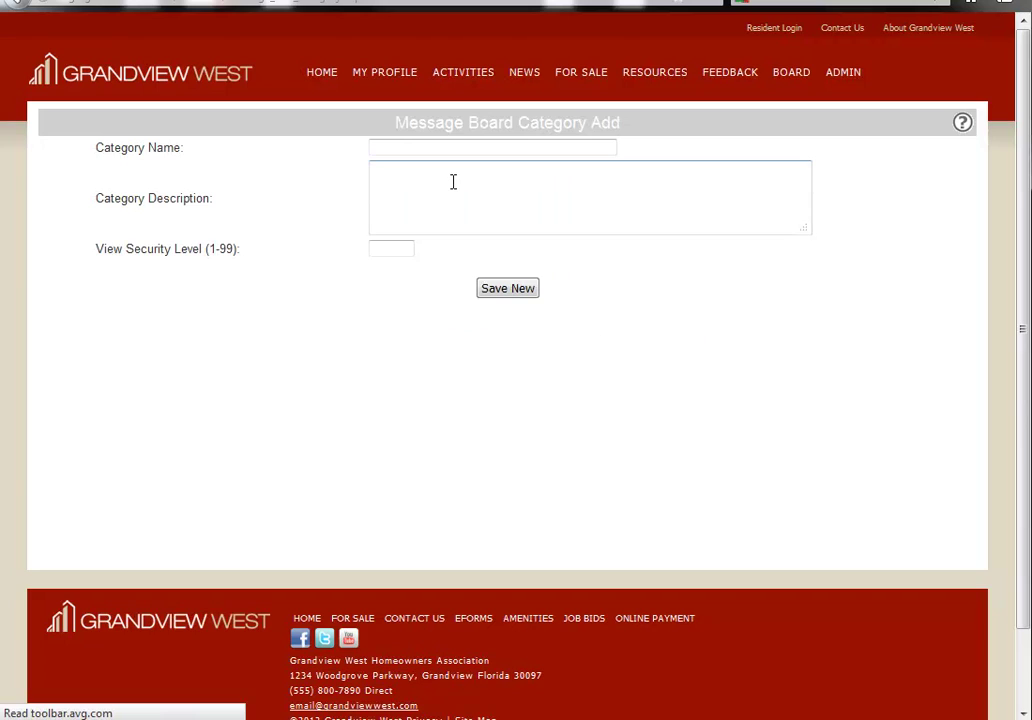
type("Children's En")
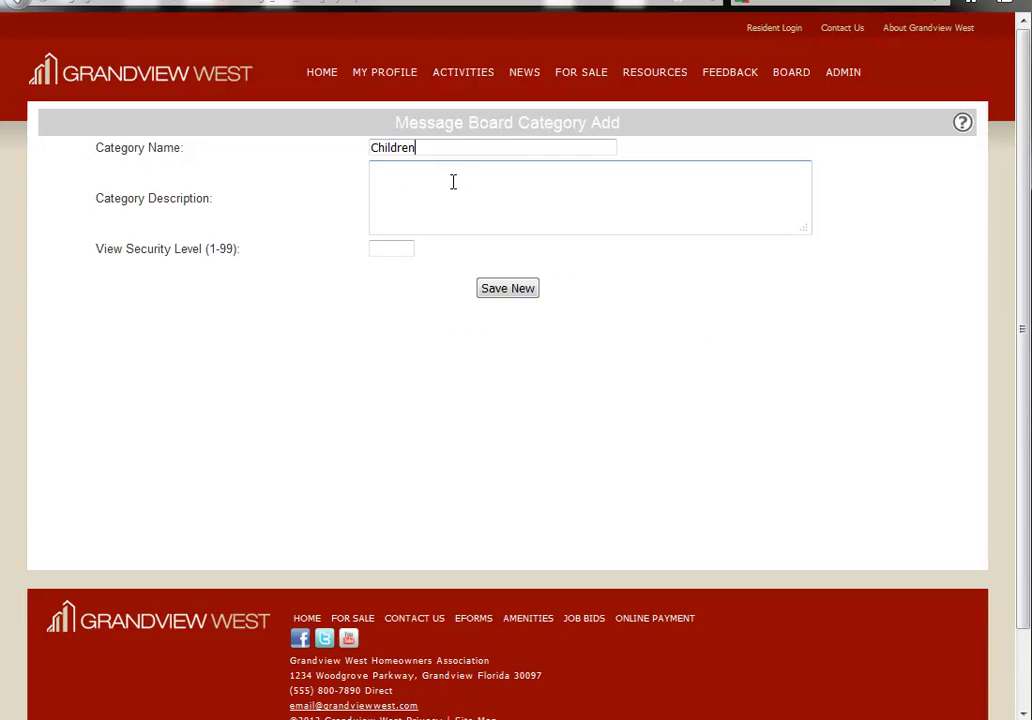
type("tert")
type("ainment Committee")
key("Tab")
type("Dedicated to creating and executing bi-monthly events just for the kids")
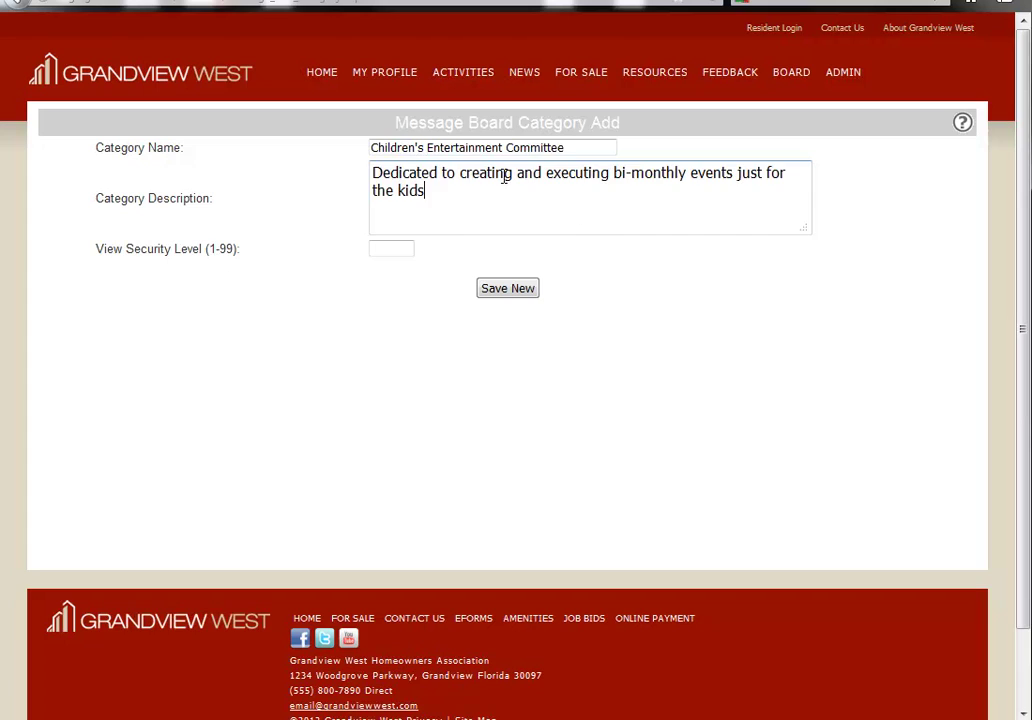
Set the new category's view security level to 35 and save the category.
key("Tab")
left_click(502, 287)
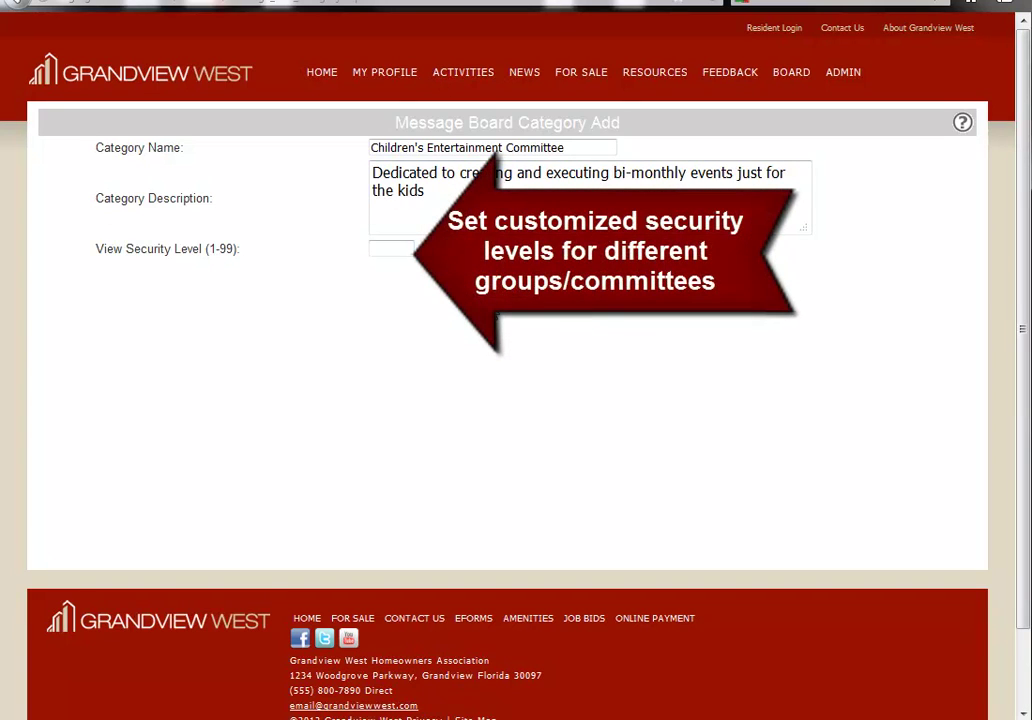
left_click(392, 249)
type("35")
left_click(507, 288)
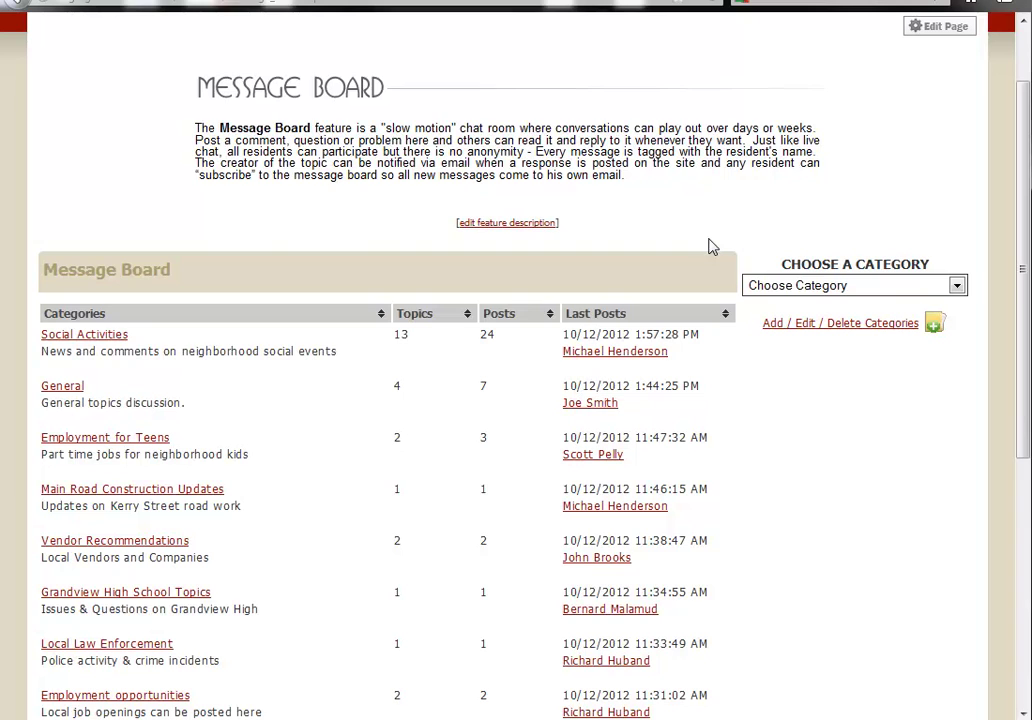
Set "Use New UP Message Board?" to No in the Message Board section of the website settings.
scroll(712, 247, "up", 2)
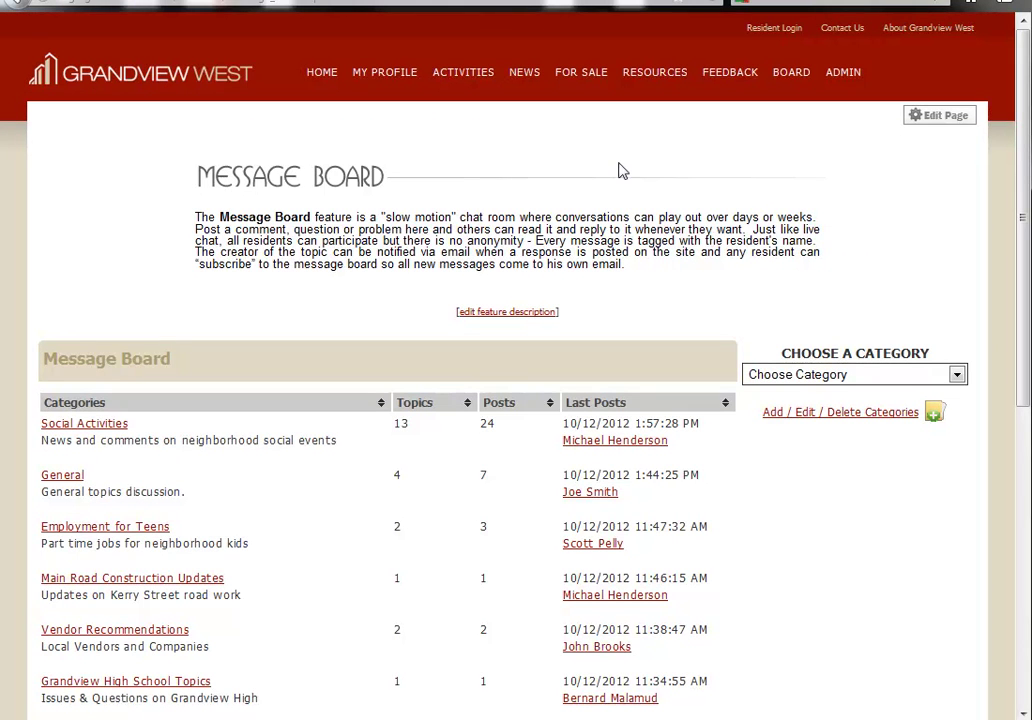
mouse_move(846, 80)
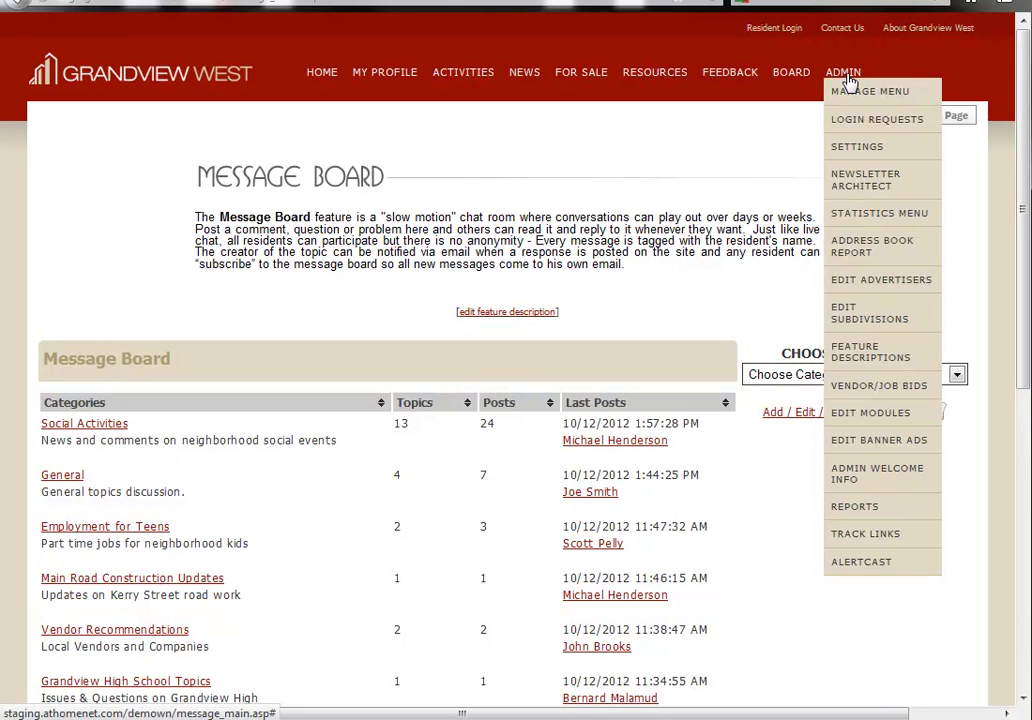
left_click(868, 150)
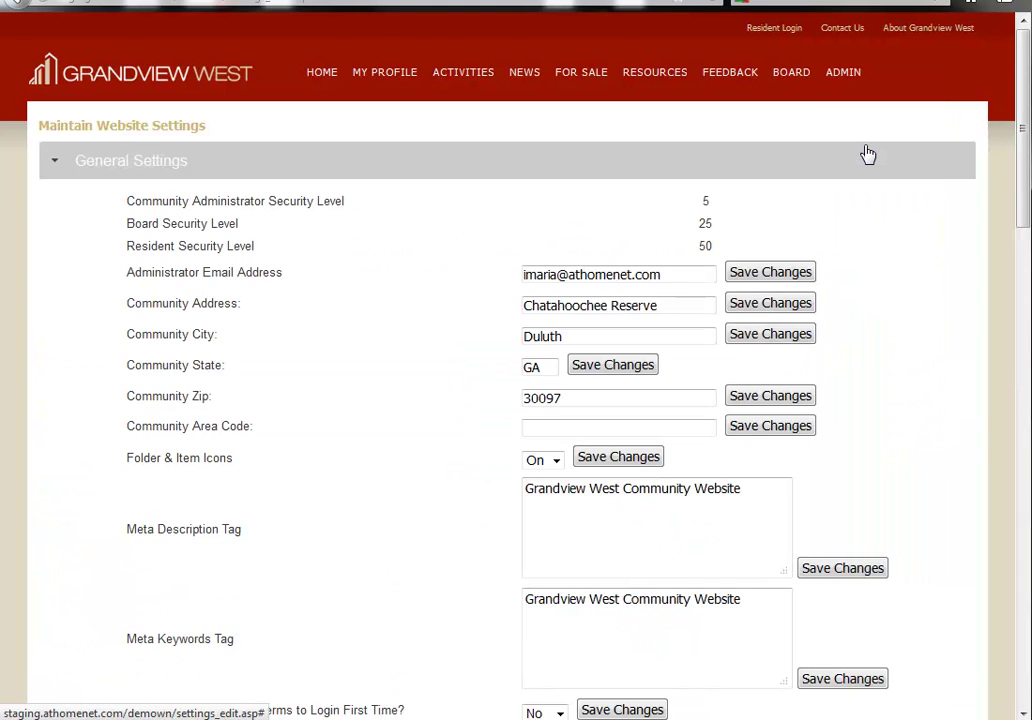
scroll(1007, 325, "down", 10)
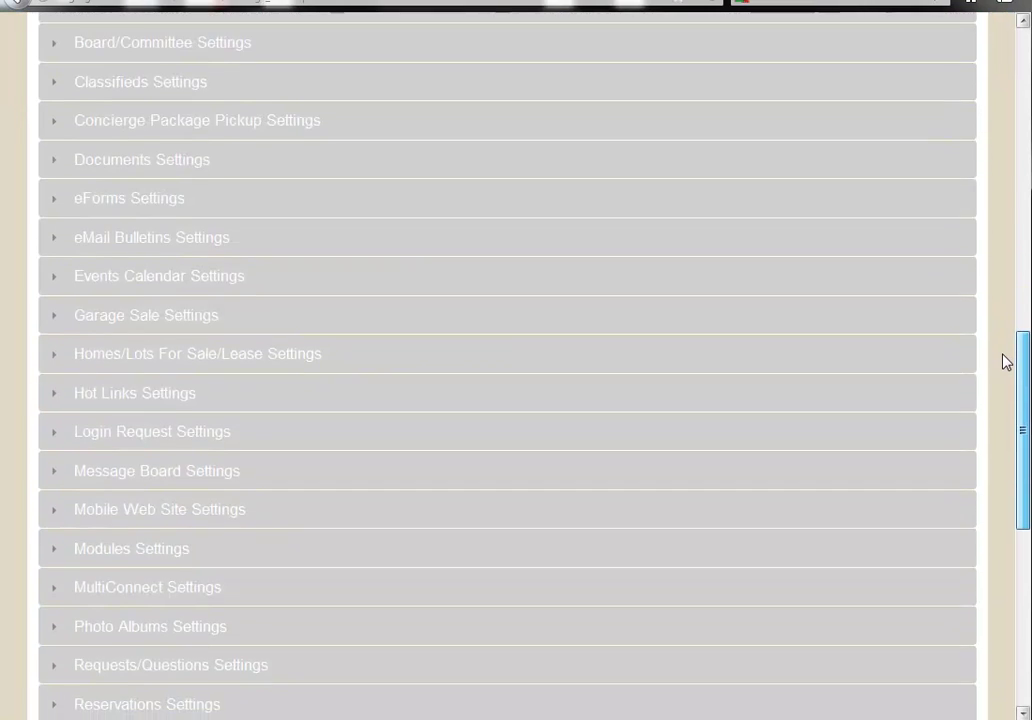
left_click(108, 460)
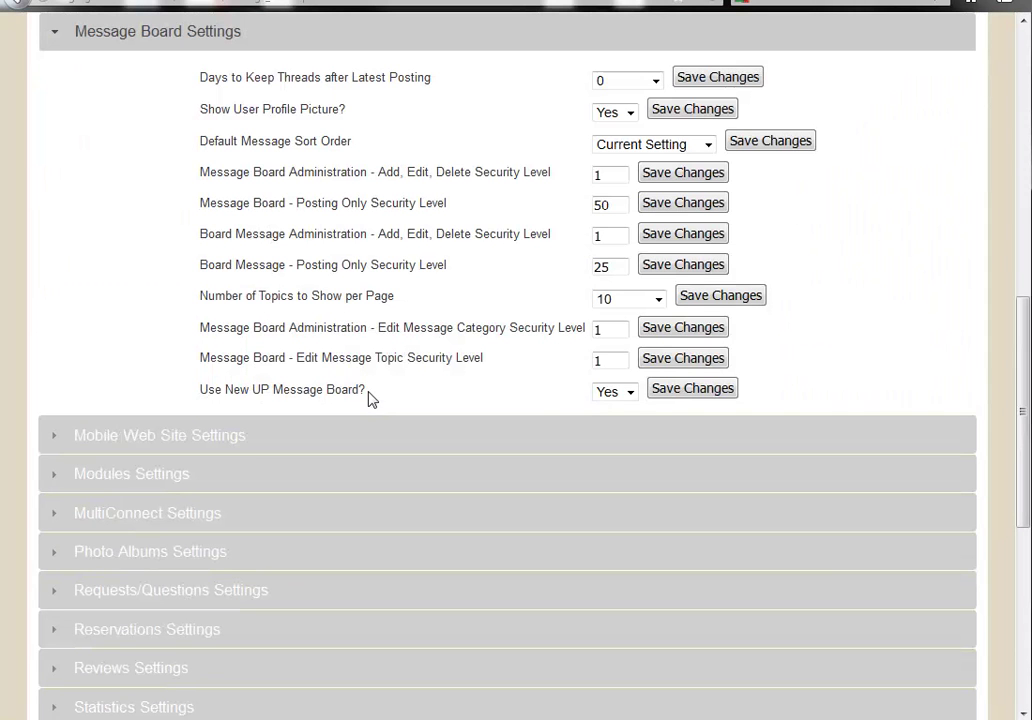
left_click(631, 393)
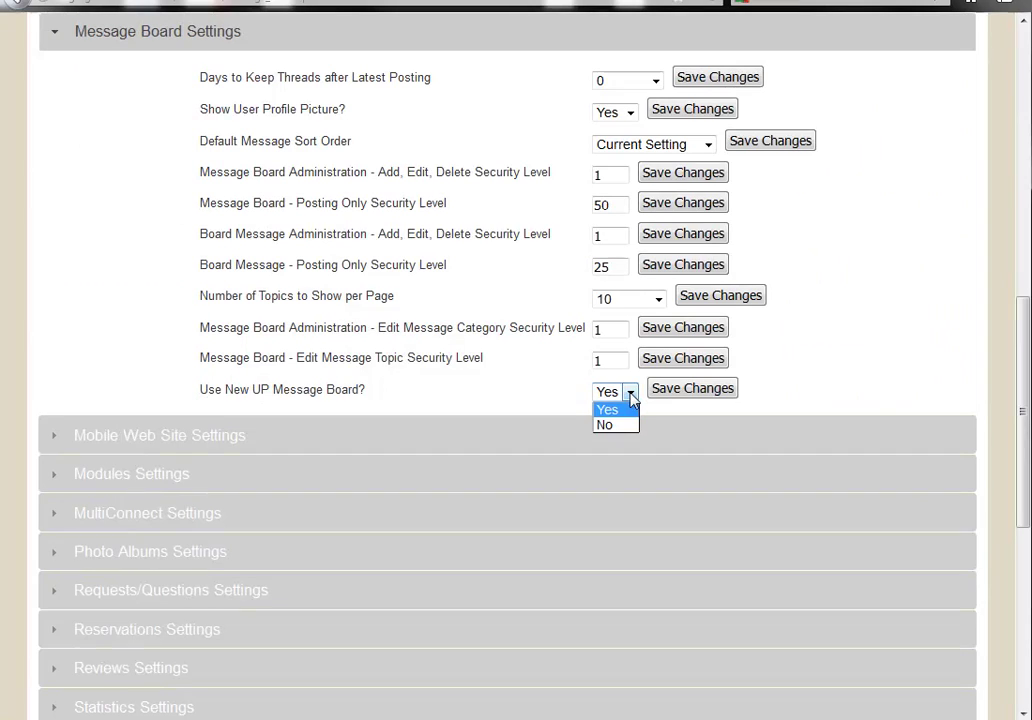
left_click(612, 425)
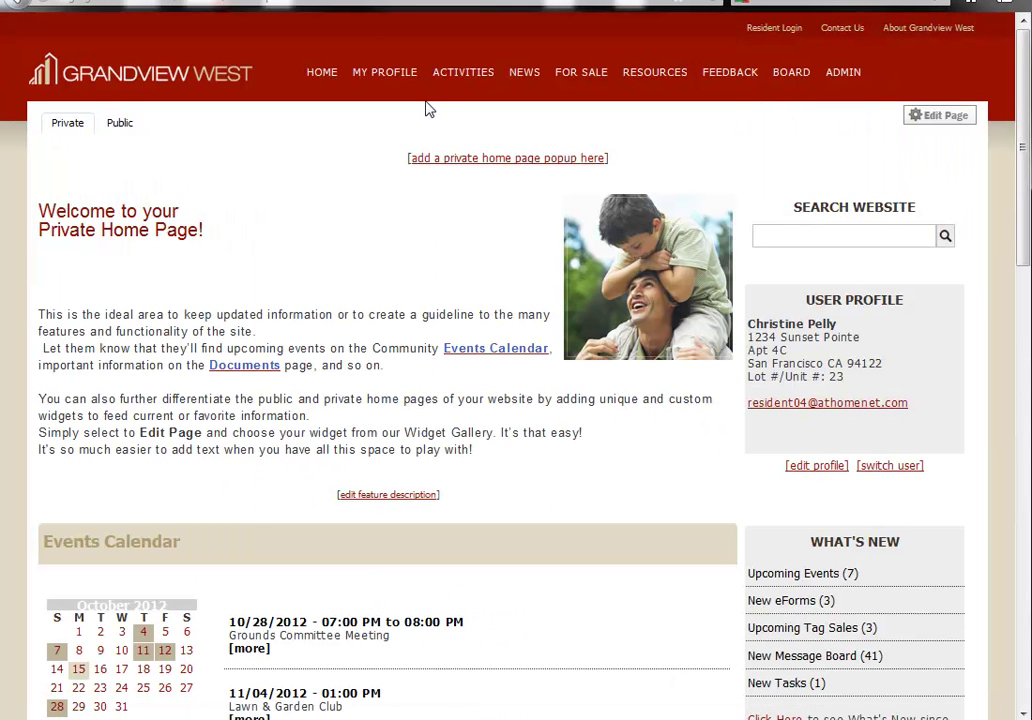
Start a Task Manager report titled "All open tasks for October" and limit its status to Open.
left_click(799, 99)
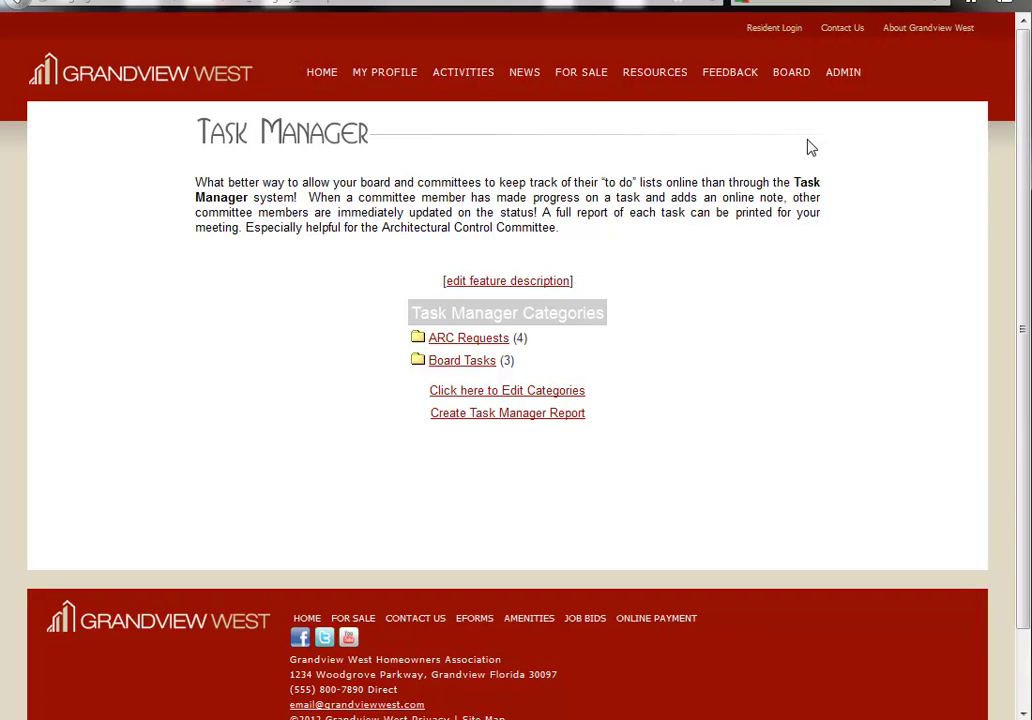
left_click(482, 414)
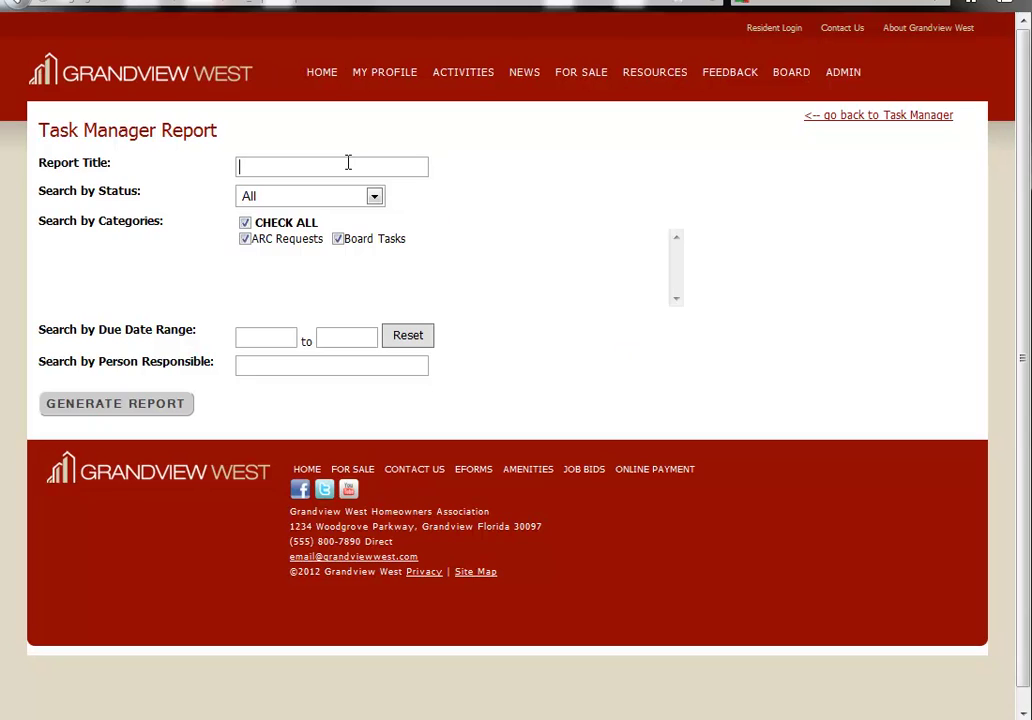
type("All open tasks")
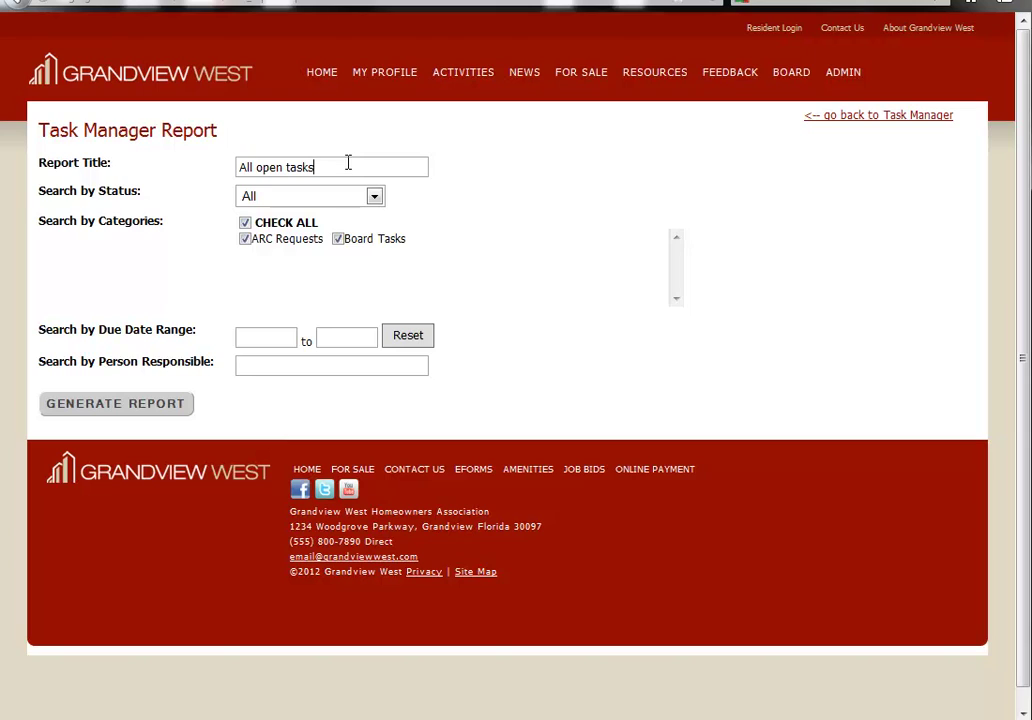
type(" for October")
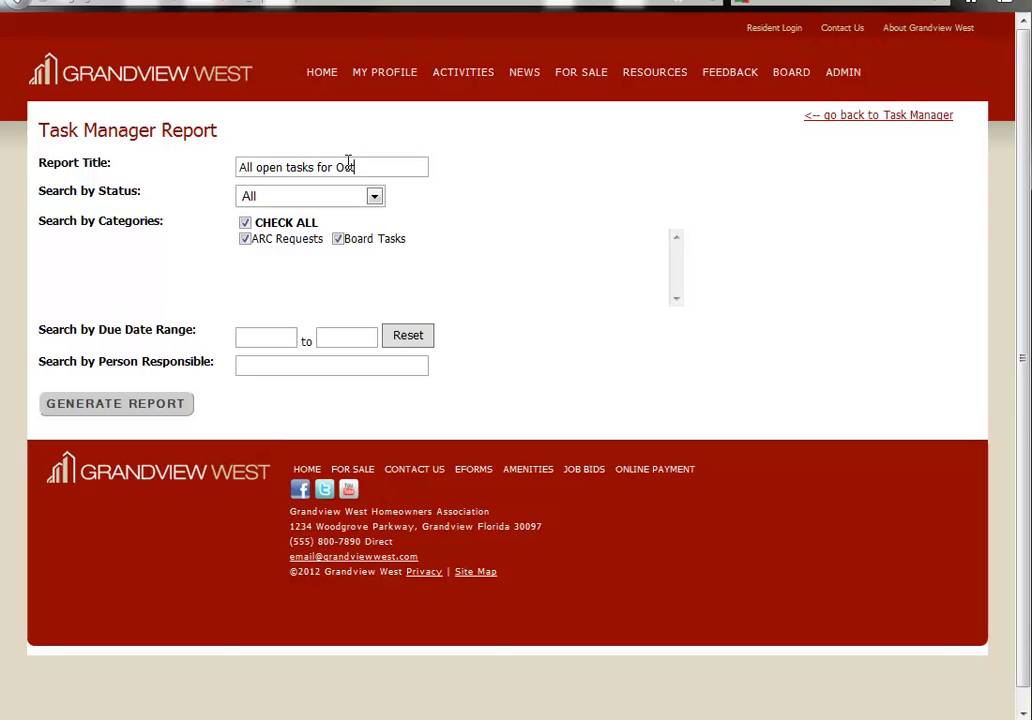
left_click(376, 197)
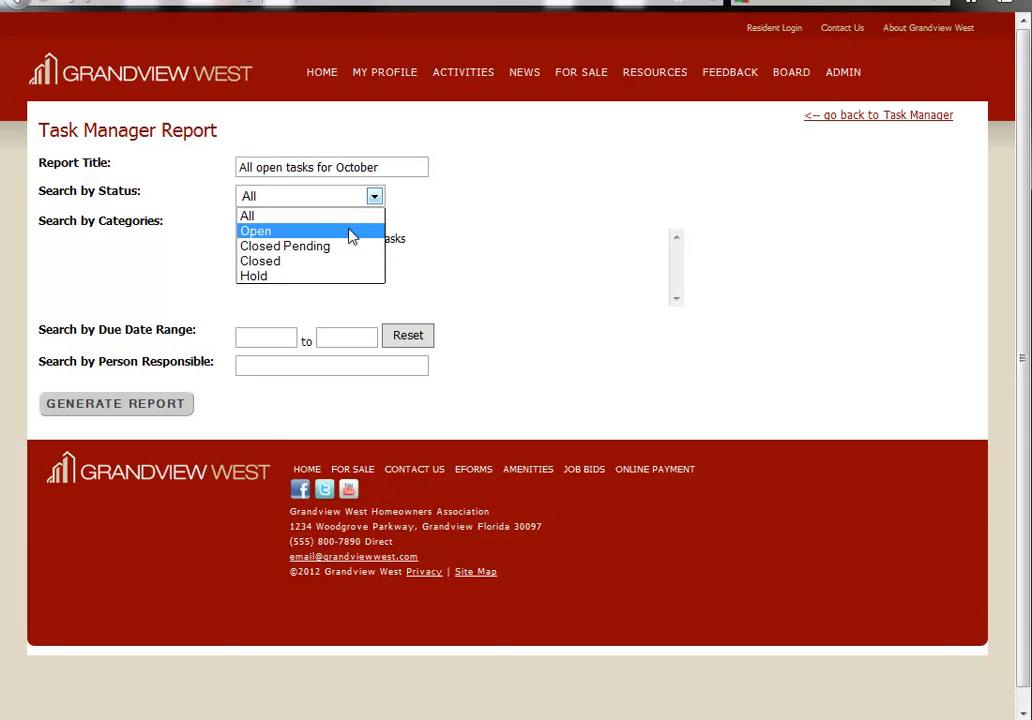
left_click(349, 230)
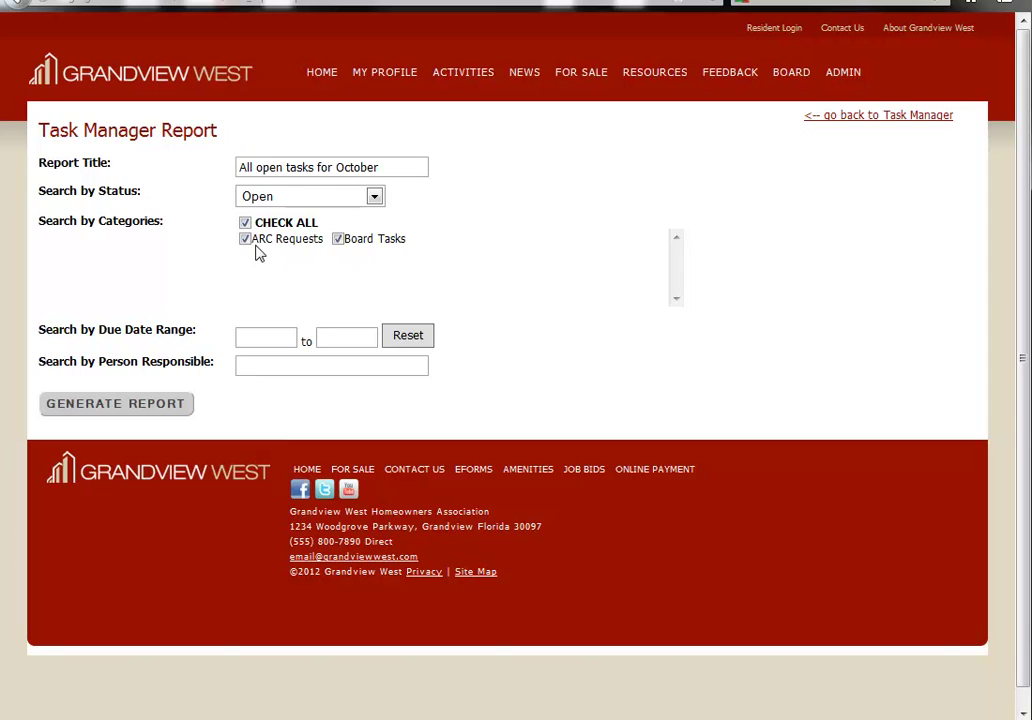
left_click(338, 239)
left_click(338, 239)
left_click(245, 223)
left_click(245, 223)
Set the report's due date range to October 1 through October 31, 2012, and generate the report without a responsible person.
left_click(257, 338)
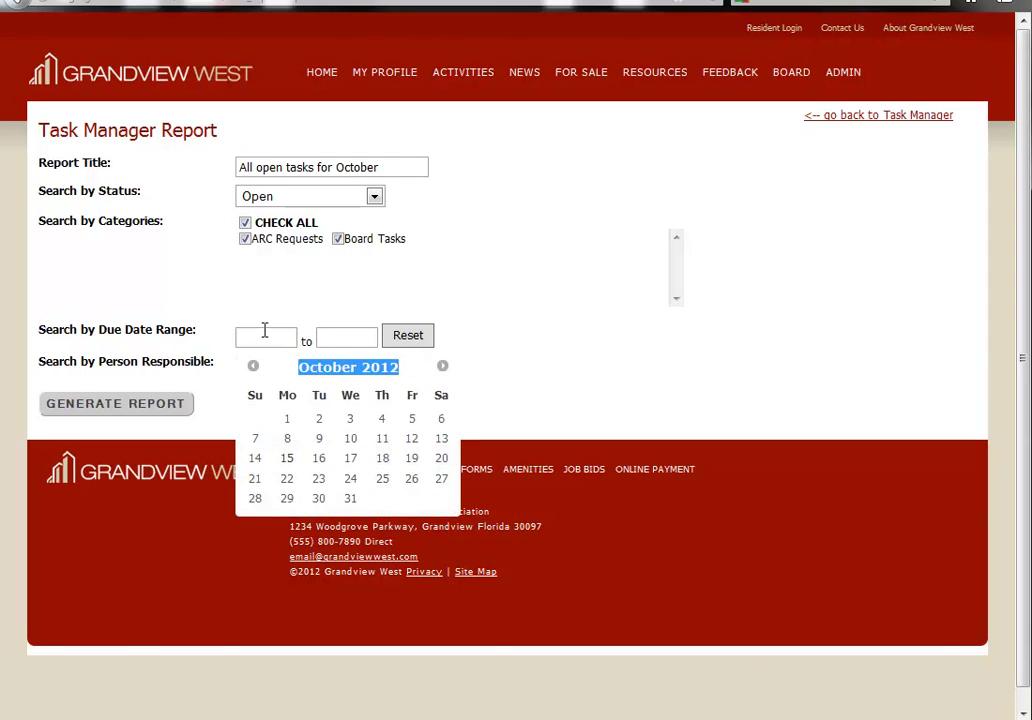
left_click(288, 419)
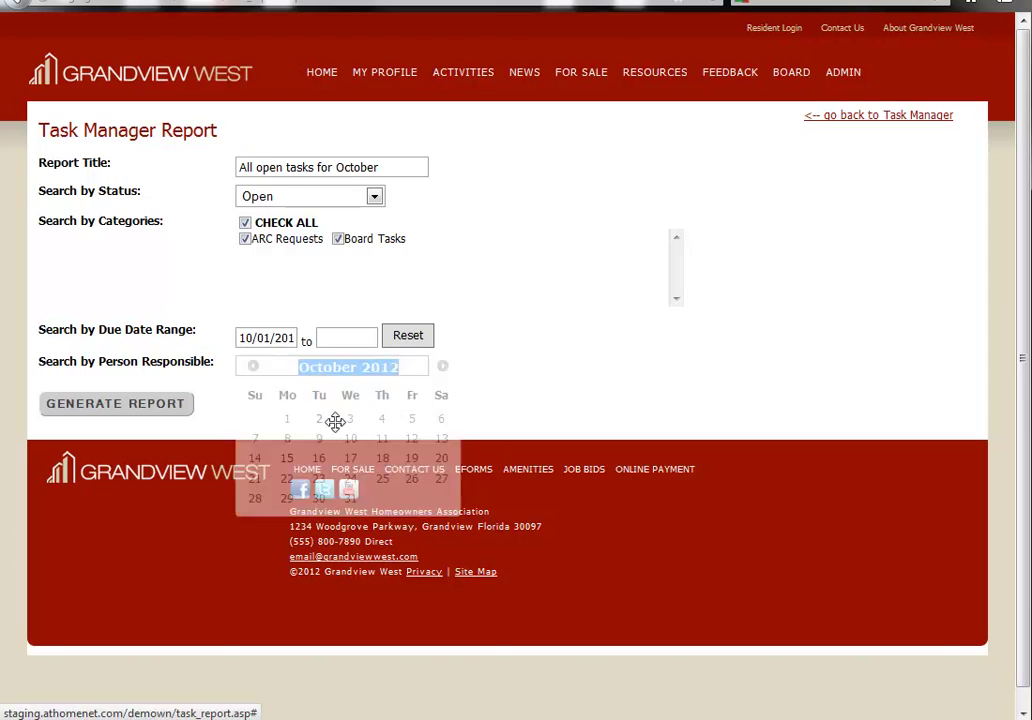
left_click(320, 340)
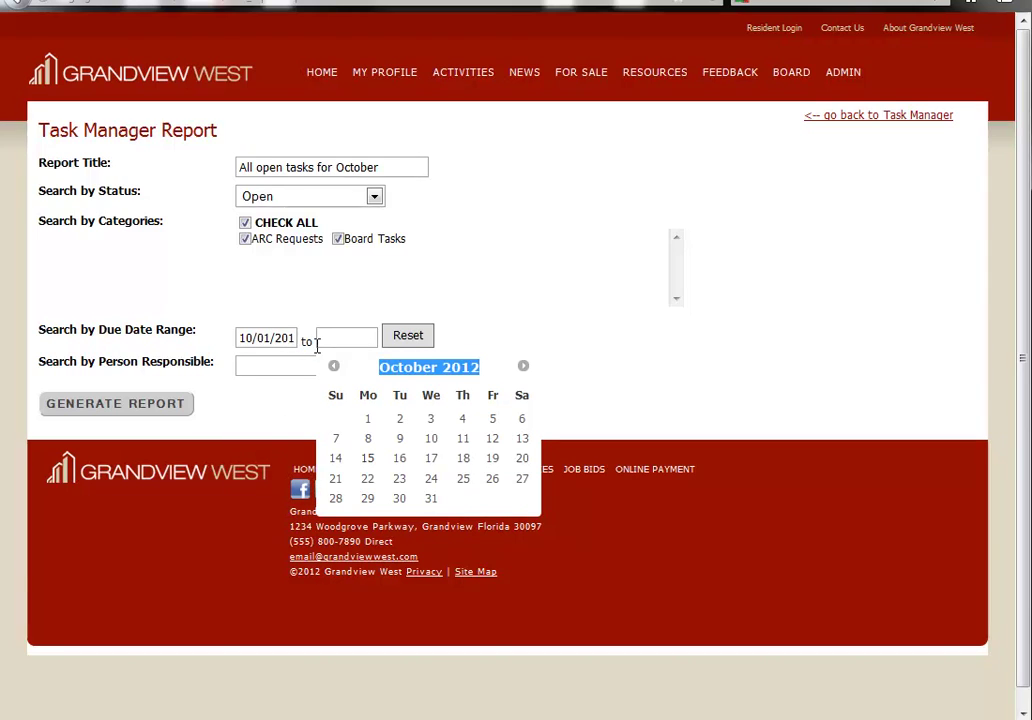
left_click(431, 498)
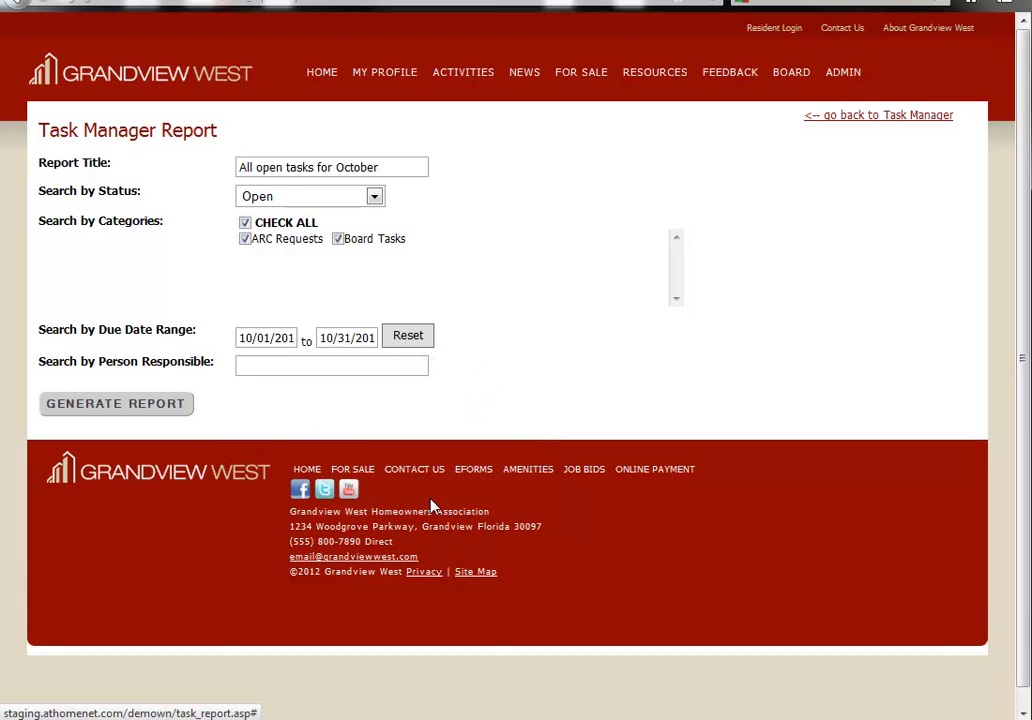
left_click(273, 370)
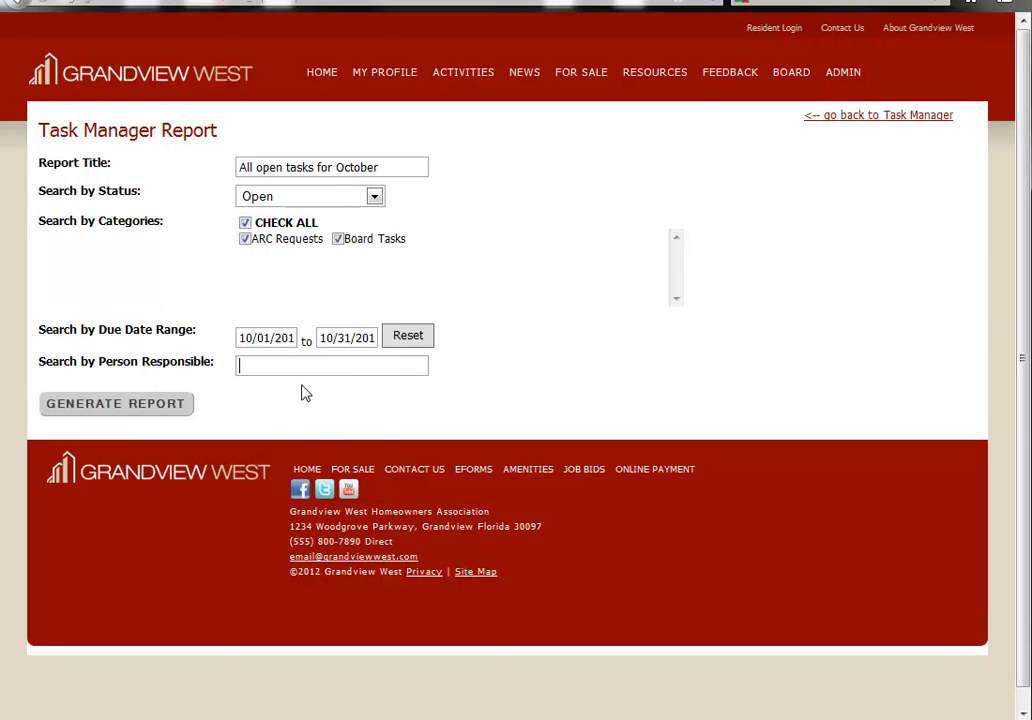
left_click(118, 405)
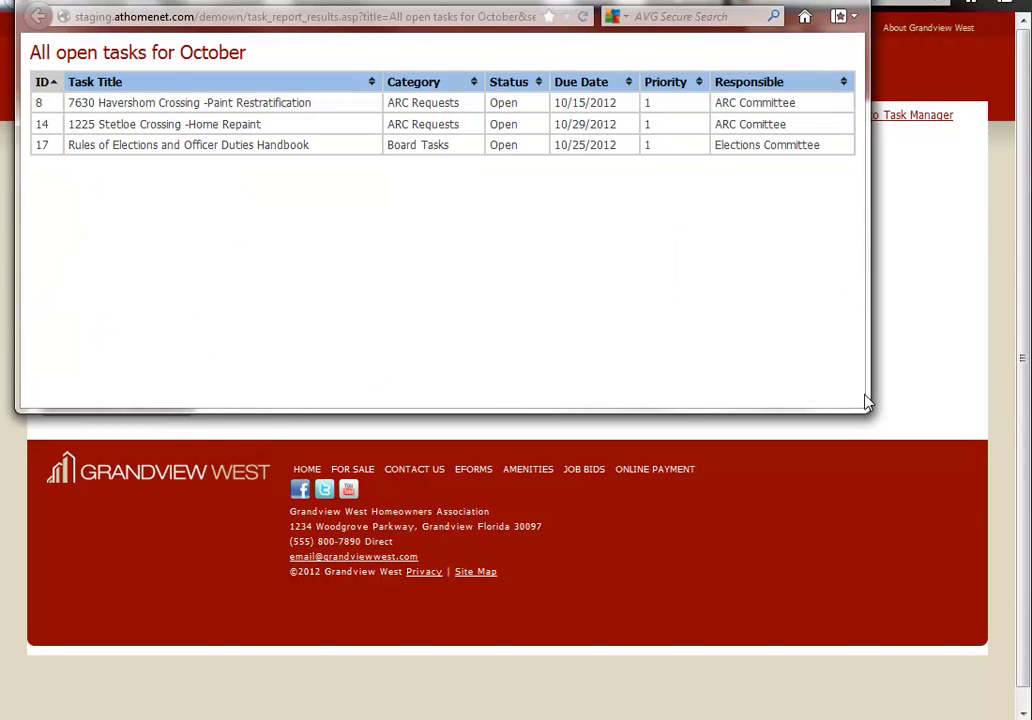
Enlarge the October open tasks report window to read it and close the report.
left_click_drag(866, 406, 1028, 712)
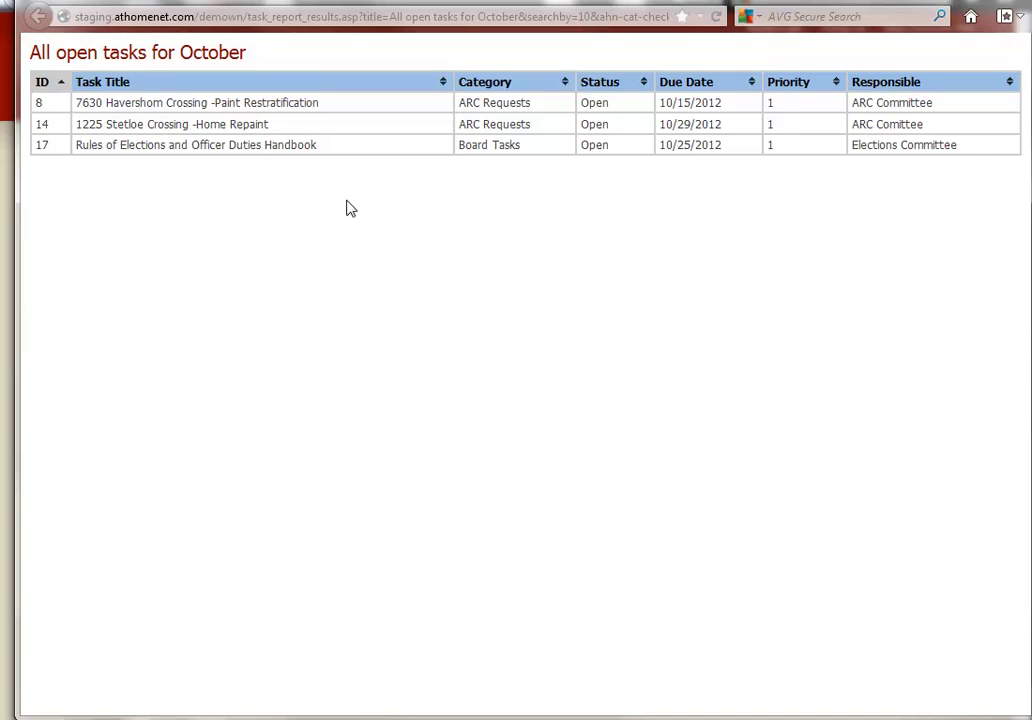
left_click(1026, 30)
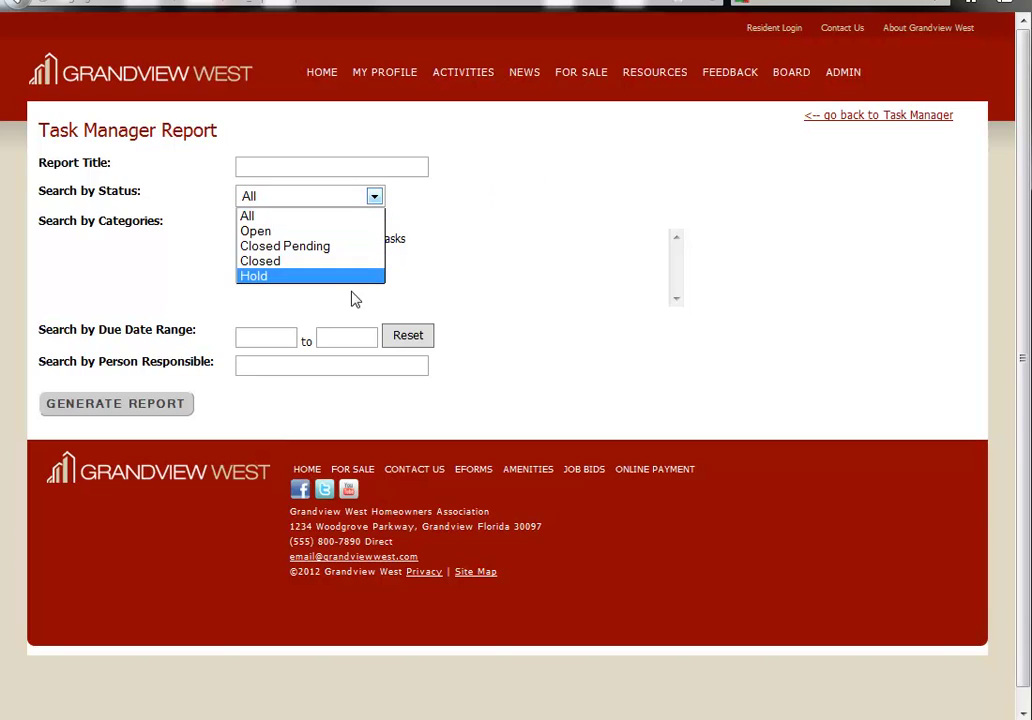
left_click(604, 147)
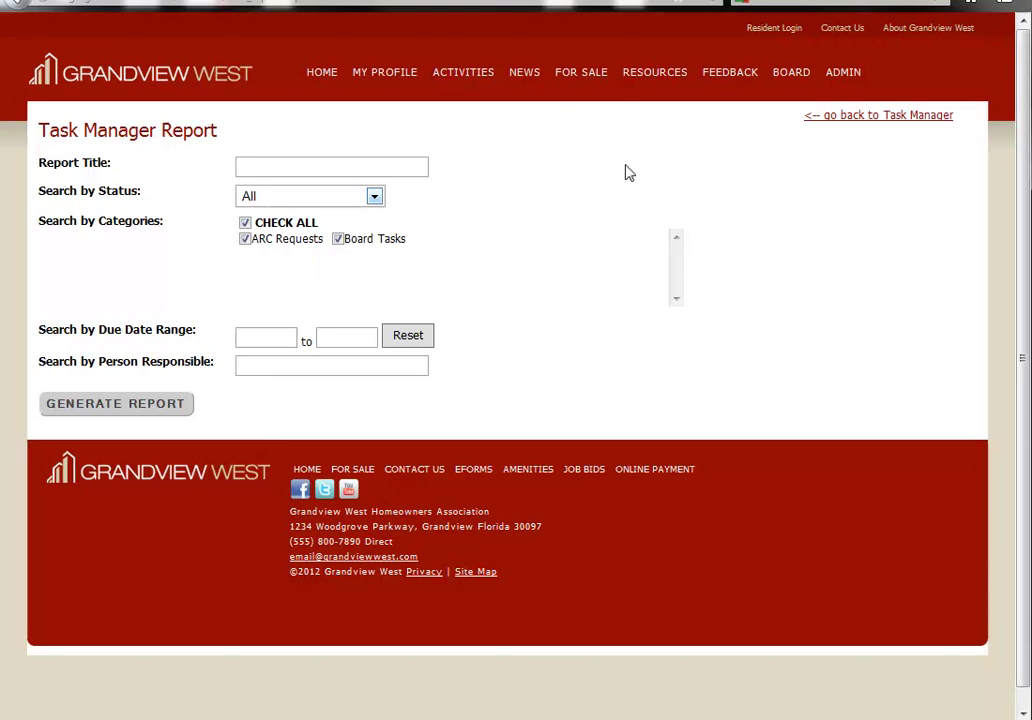
Go to the community's eForms list and open the Holiday Party Survey.
mouse_move(655, 72)
left_click(664, 211)
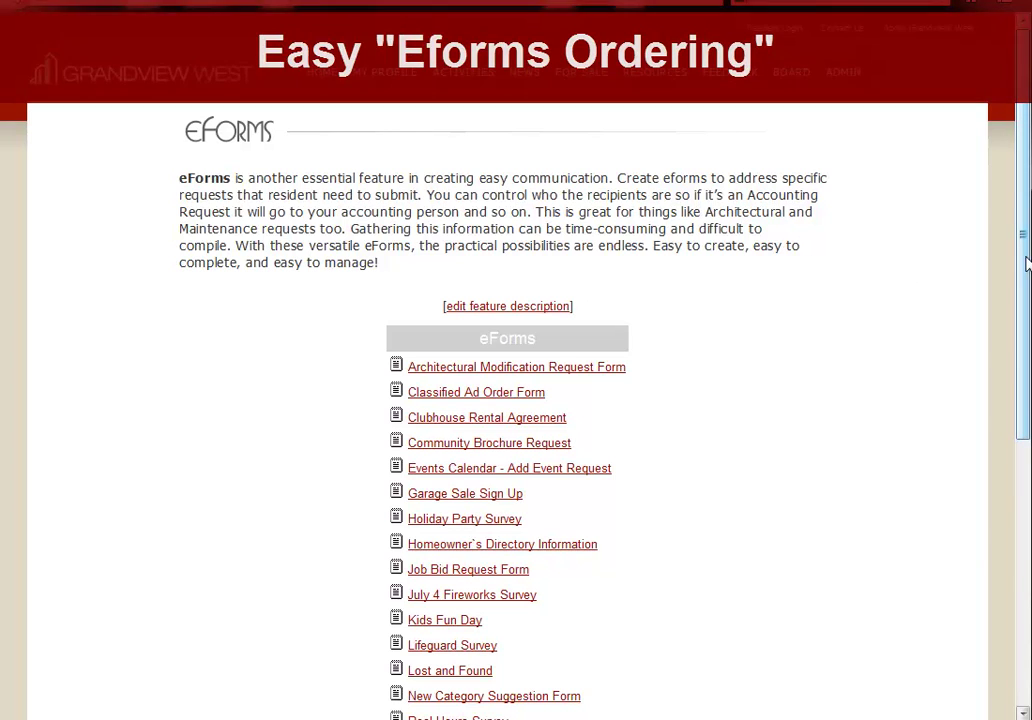
scroll(752, 366, "down", 3)
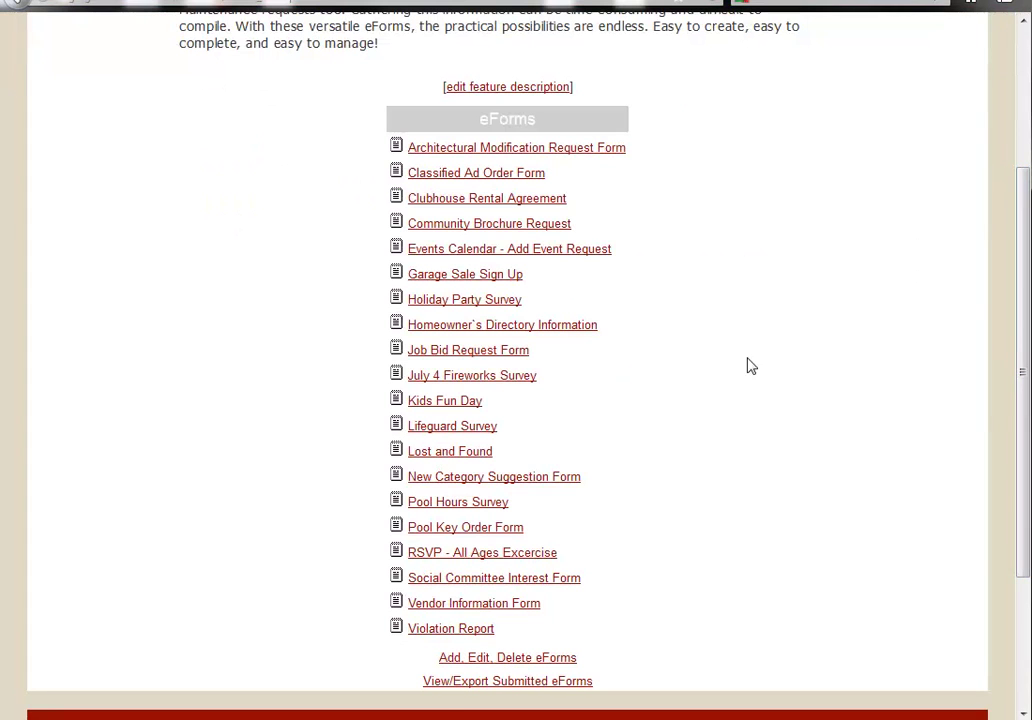
left_click(503, 305)
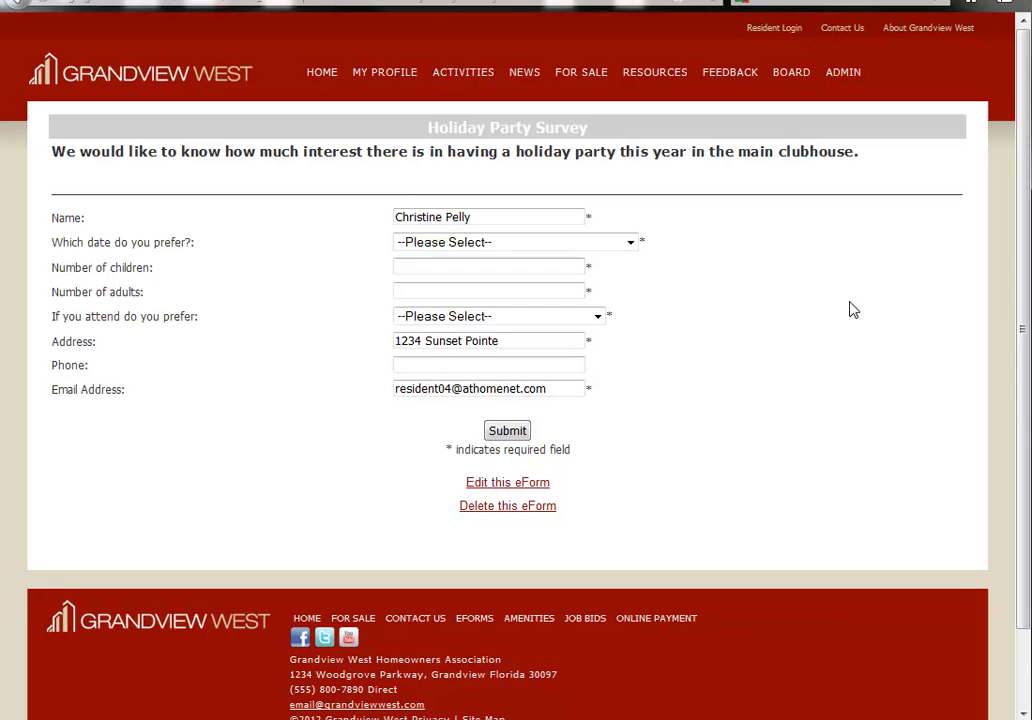
left_click(403, 364)
Open the Holiday Party Survey eForm for editing, keep its settings, and continue to its field list.
left_click(522, 484)
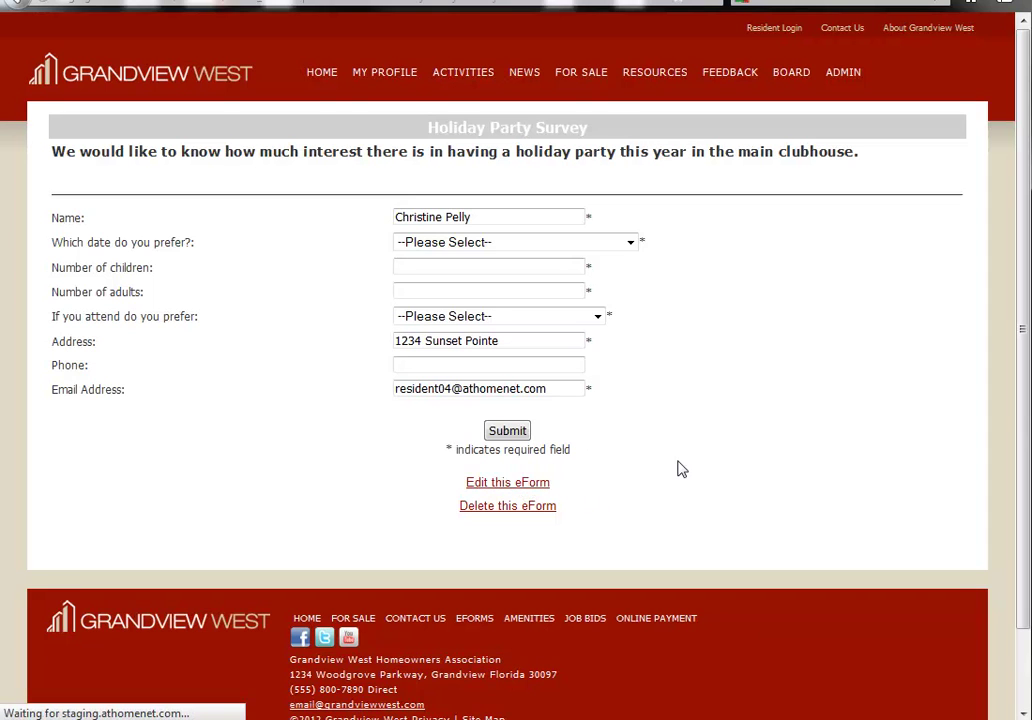
scroll(1012, 601, "down", 10)
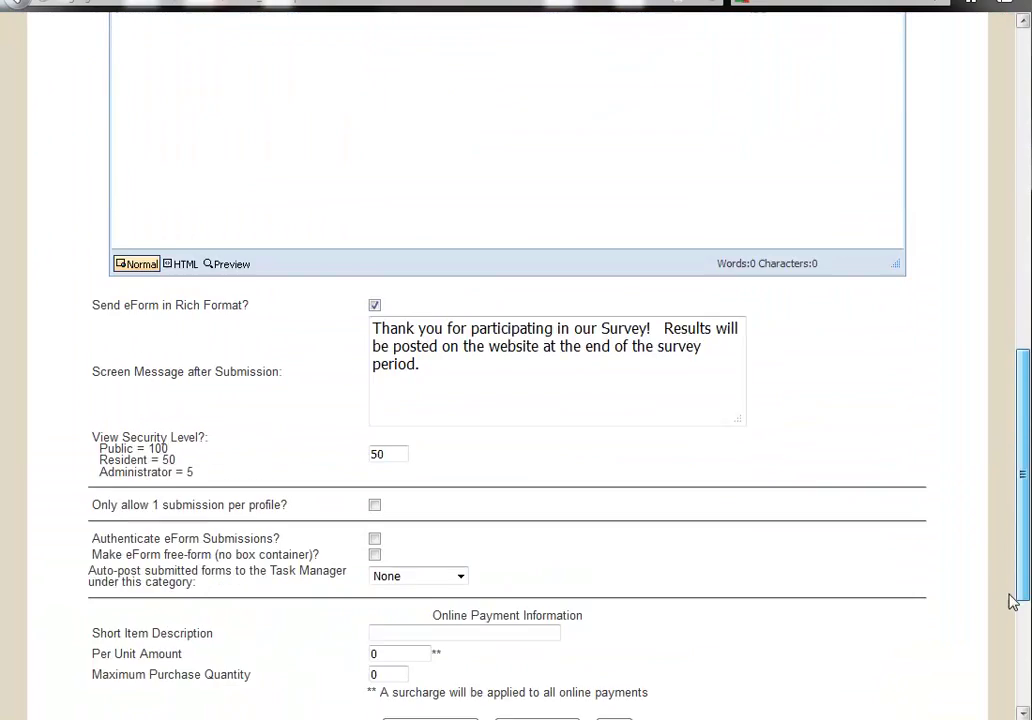
scroll(1012, 601, "down", 3)
left_click(456, 545)
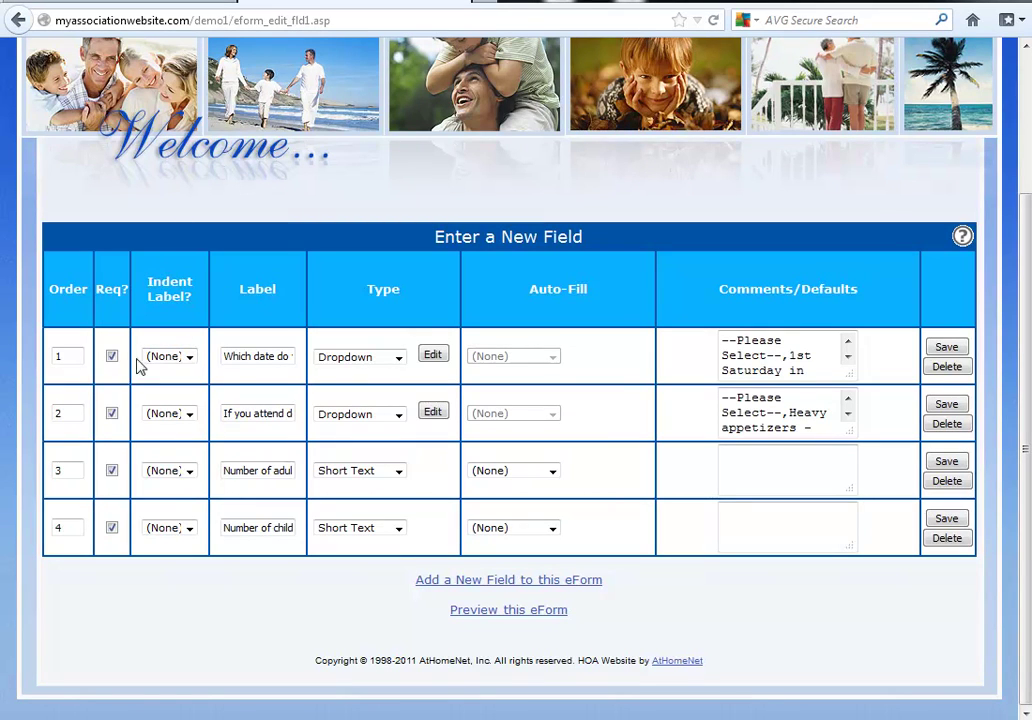
Examine the numeric order values of the eForm's fields in the previous version of the field editor.
double_click(62, 356)
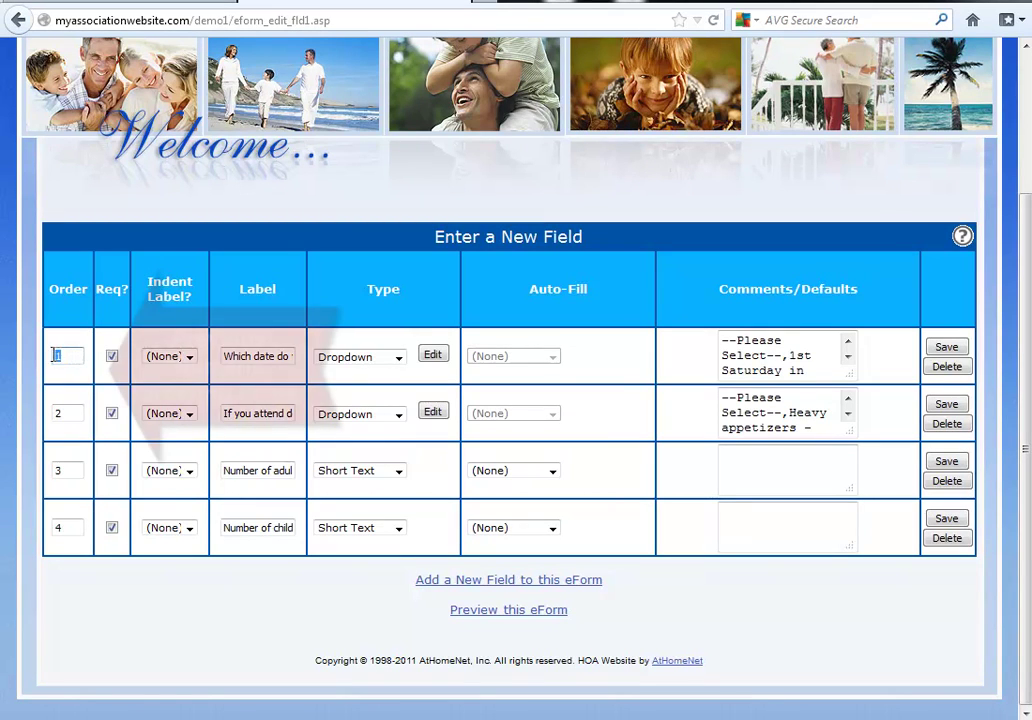
double_click(60, 413)
double_click(62, 470)
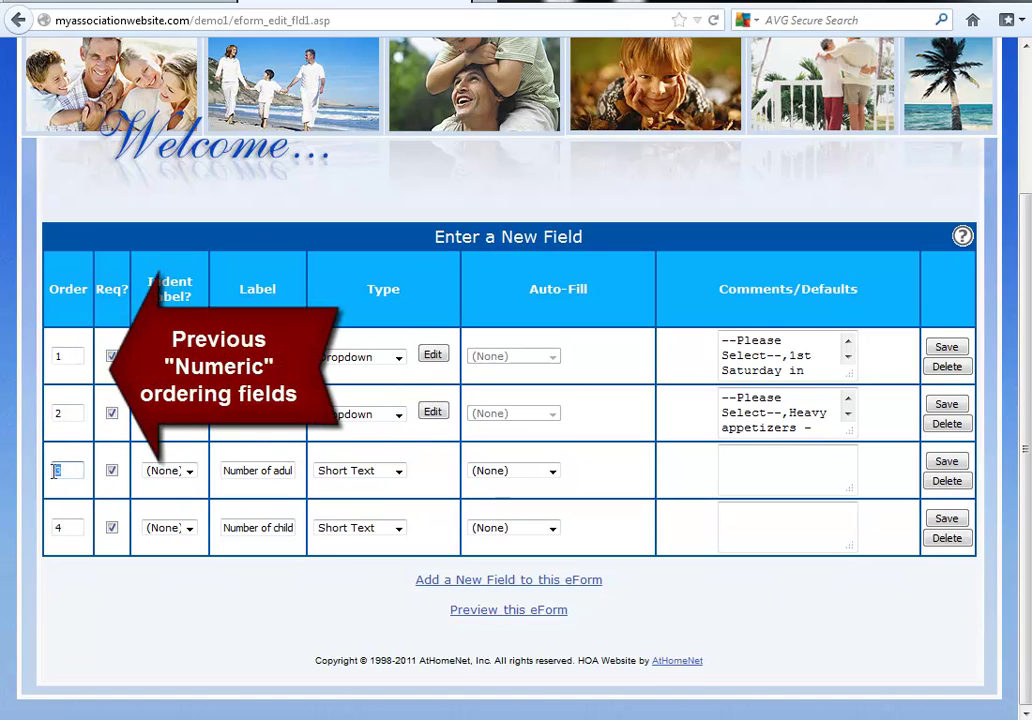
double_click(60, 413)
double_click(60, 356)
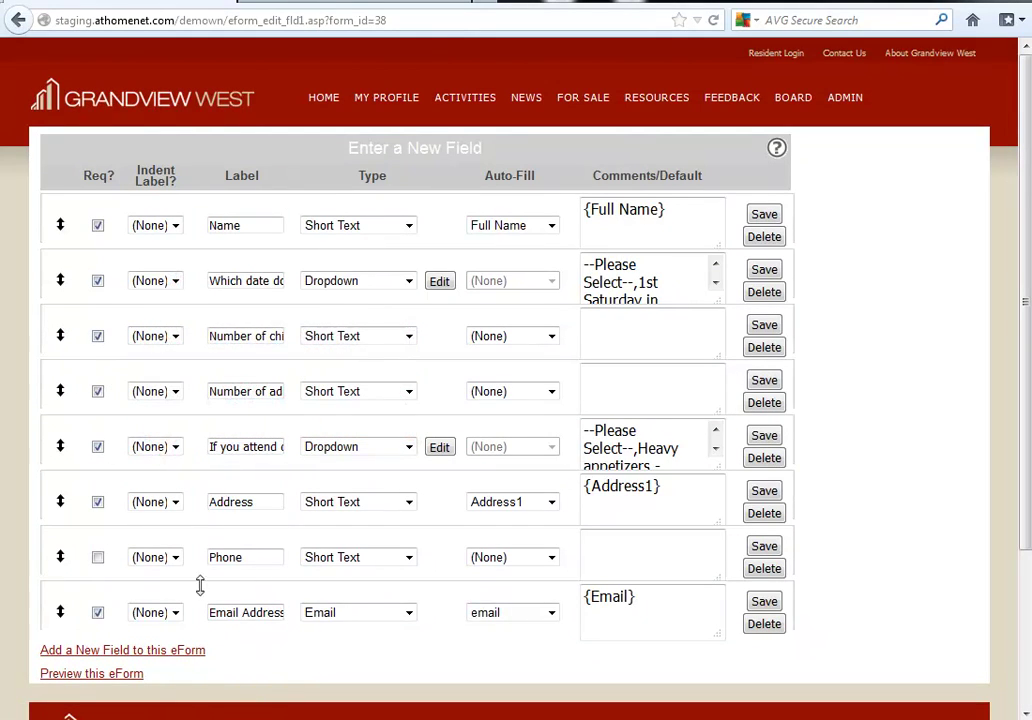
Move the Email Address field directly below Name in the survey and preview the eForm.
left_click_drag(114, 596, 108, 260)
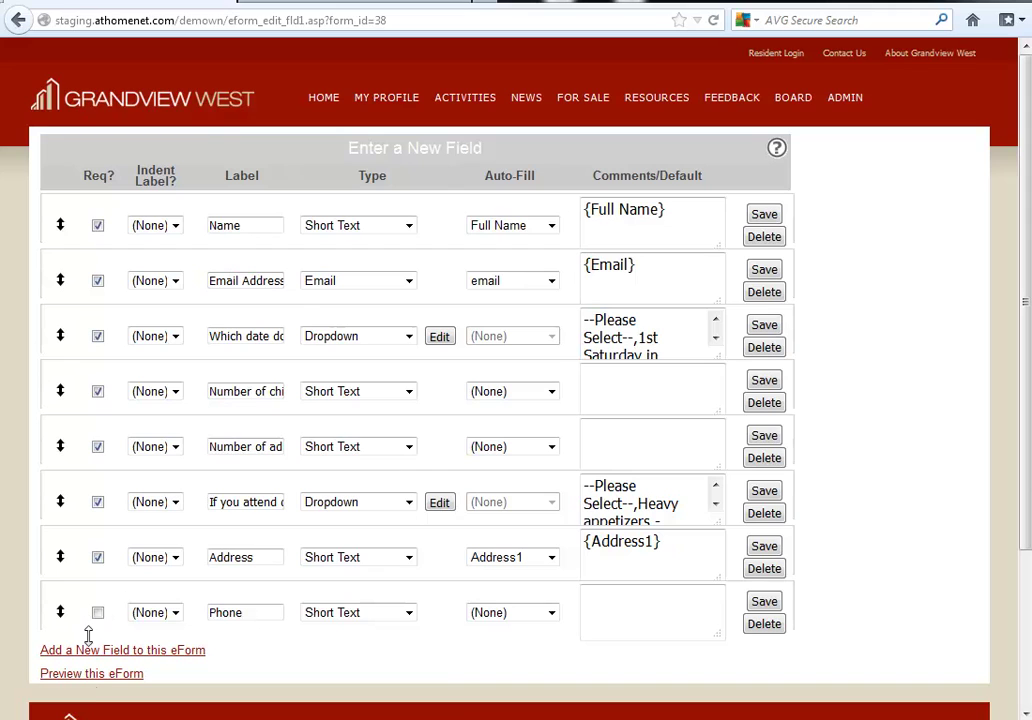
left_click(94, 673)
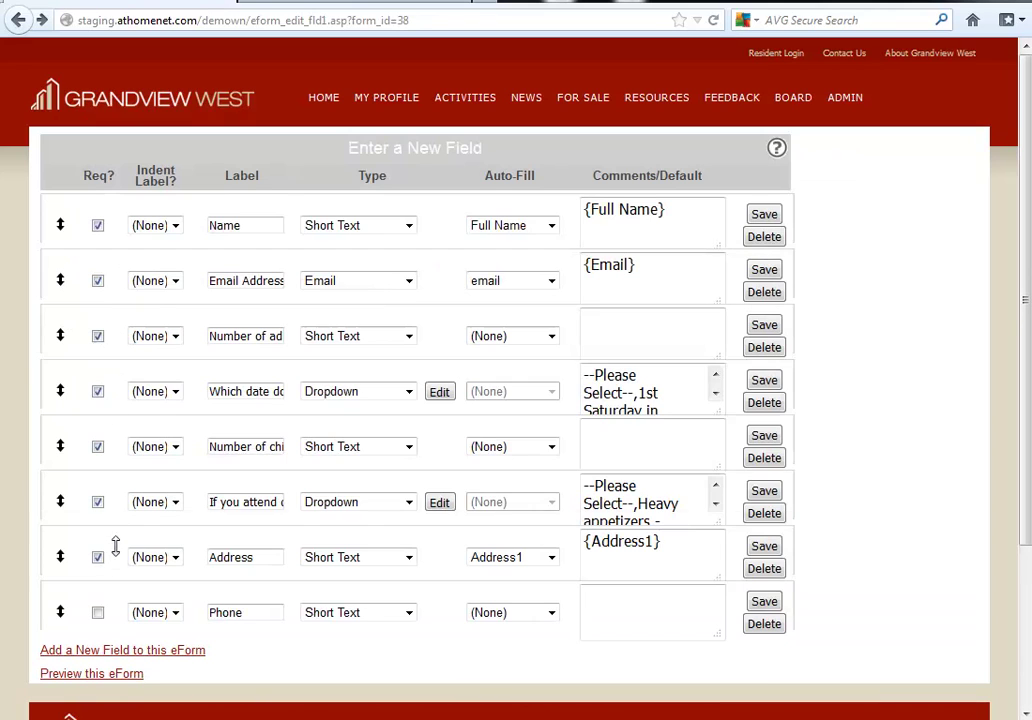
Move Address below the number of adults, put the number of children first and Name sixth, and preview the eForm.
left_click_drag(110, 544, 120, 421)
left_click(98, 613)
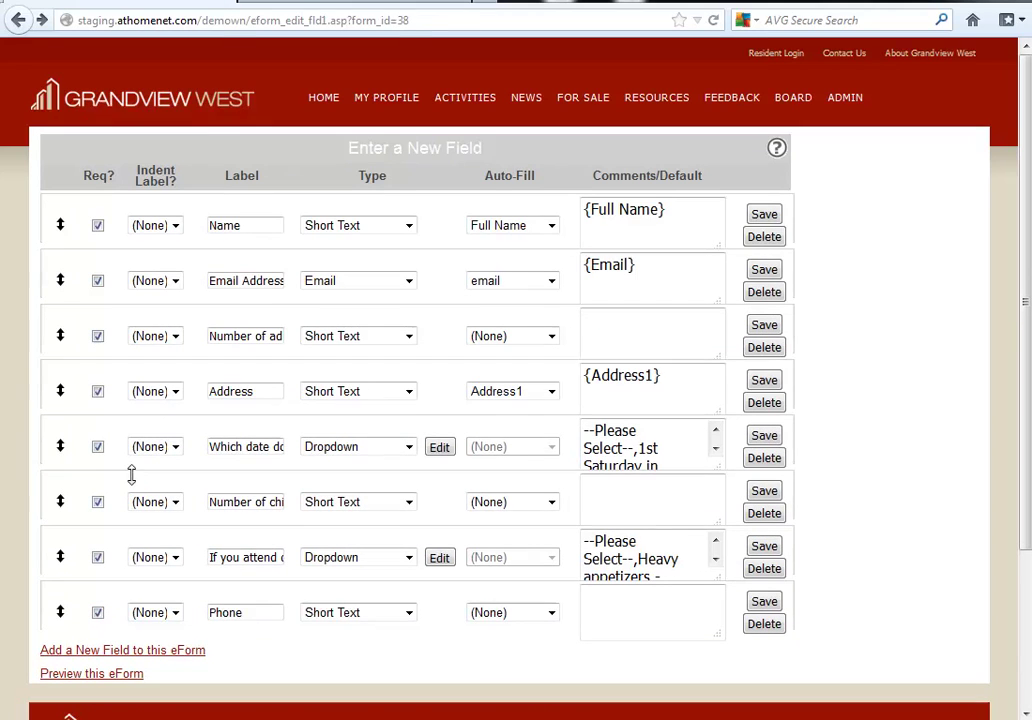
mouse_move(131, 475)
left_mouse_down()
mouse_move(113, 465)
mouse_move(101, 279)
mouse_move(118, 222)
mouse_move(131, 496)
left_mouse_up()
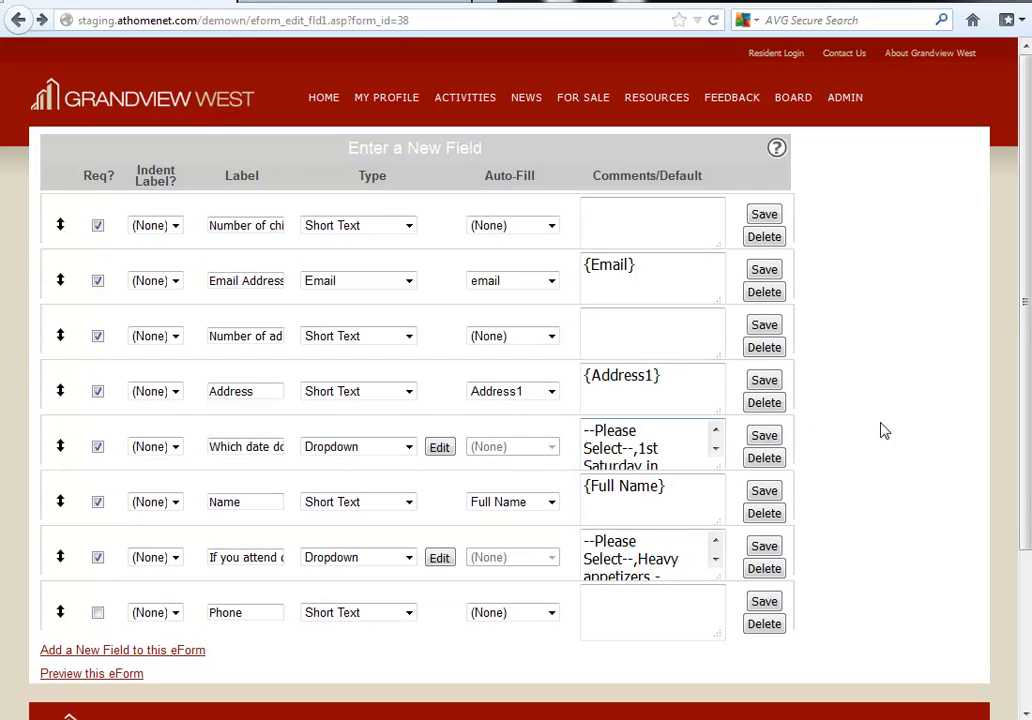
left_click(104, 675)
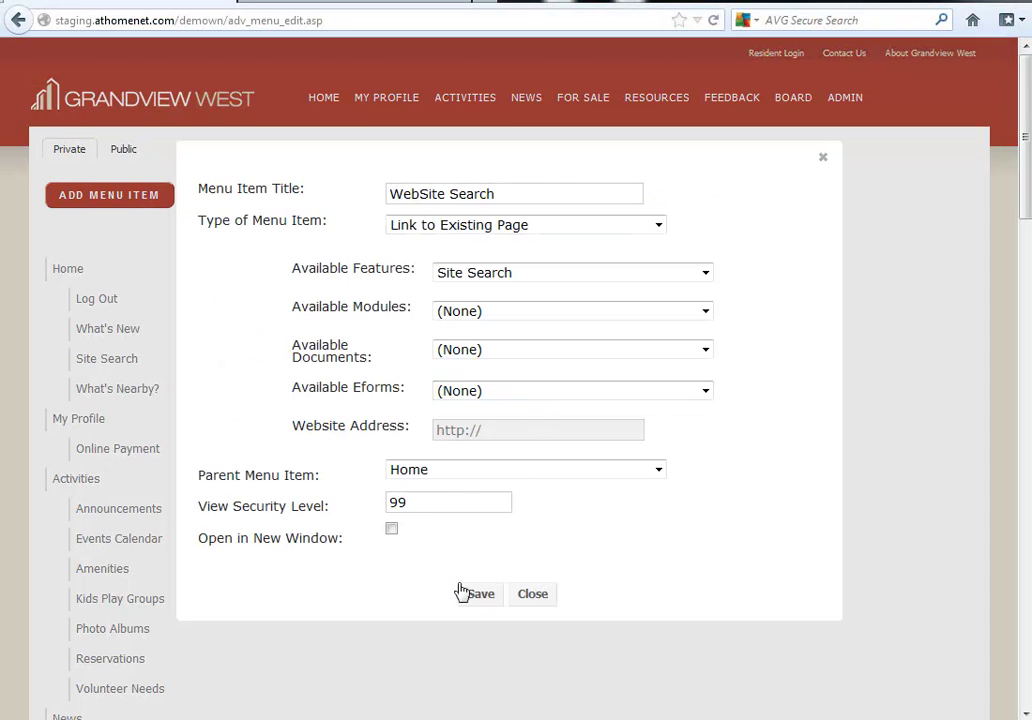
Save the "WebSite Search" menu item under Home and apply the changes to the private menu.
left_click(480, 595)
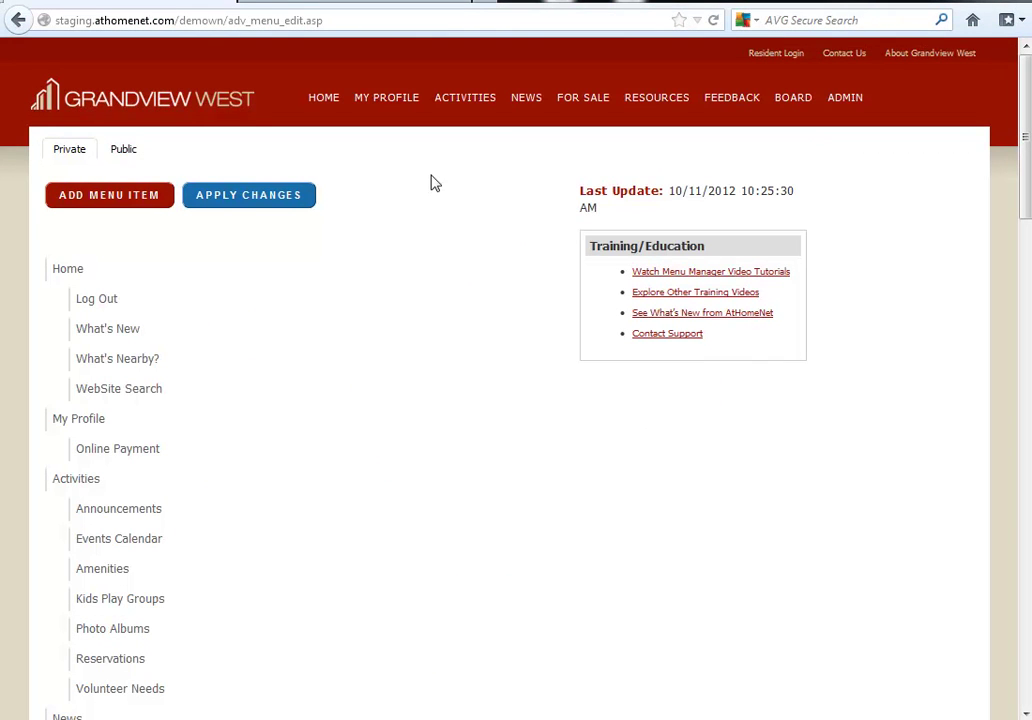
left_click(277, 196)
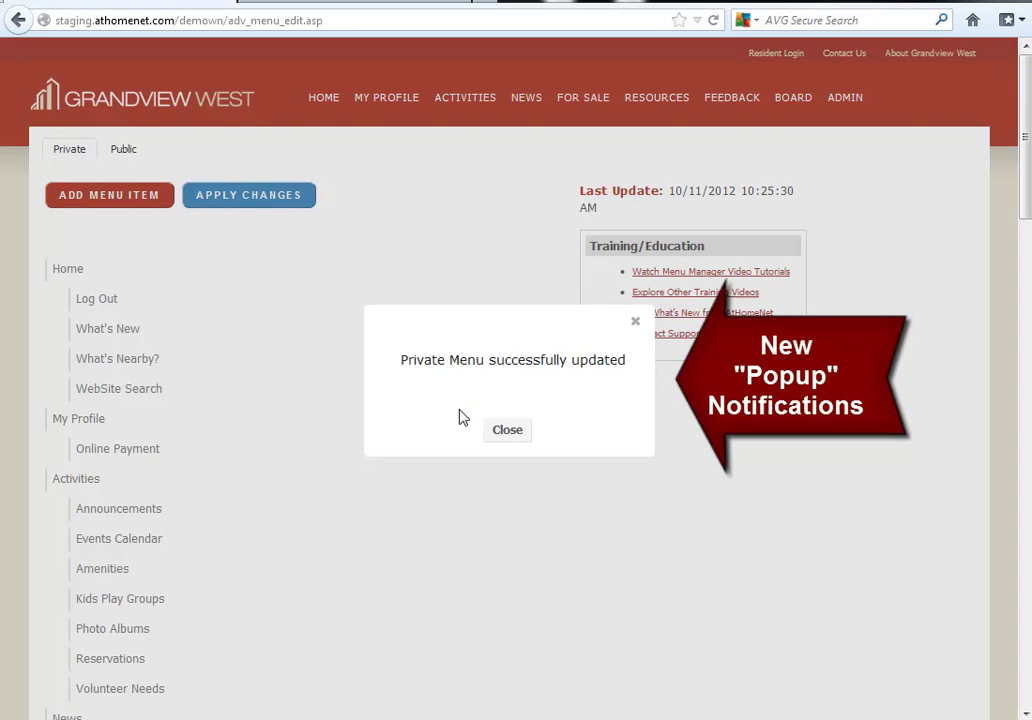
left_click(518, 430)
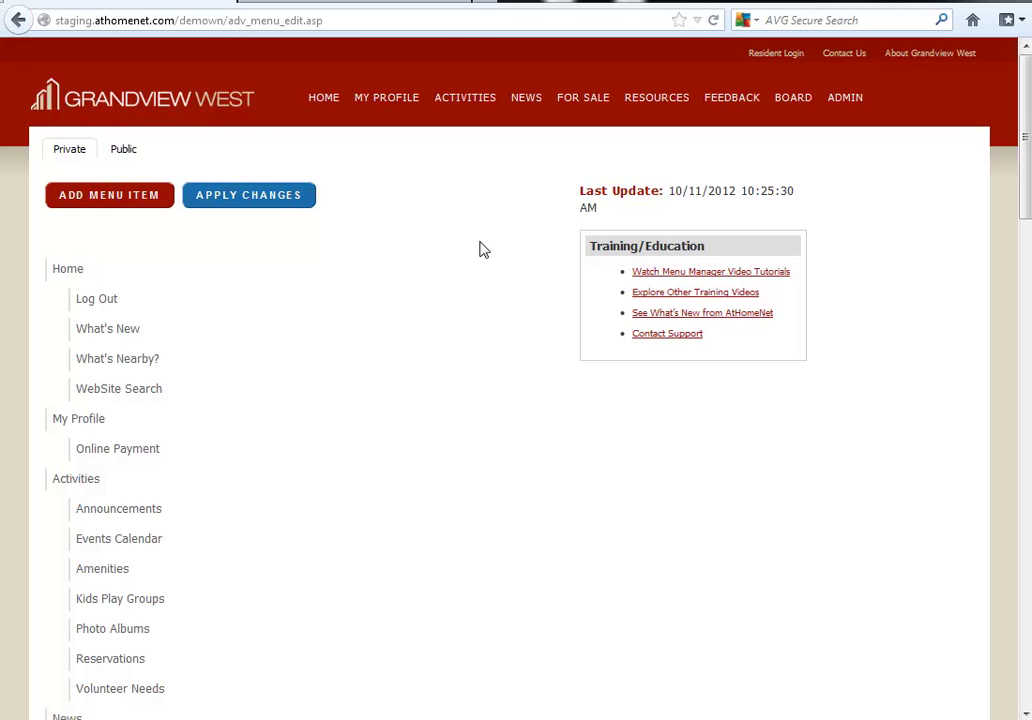
left_click(18, 20)
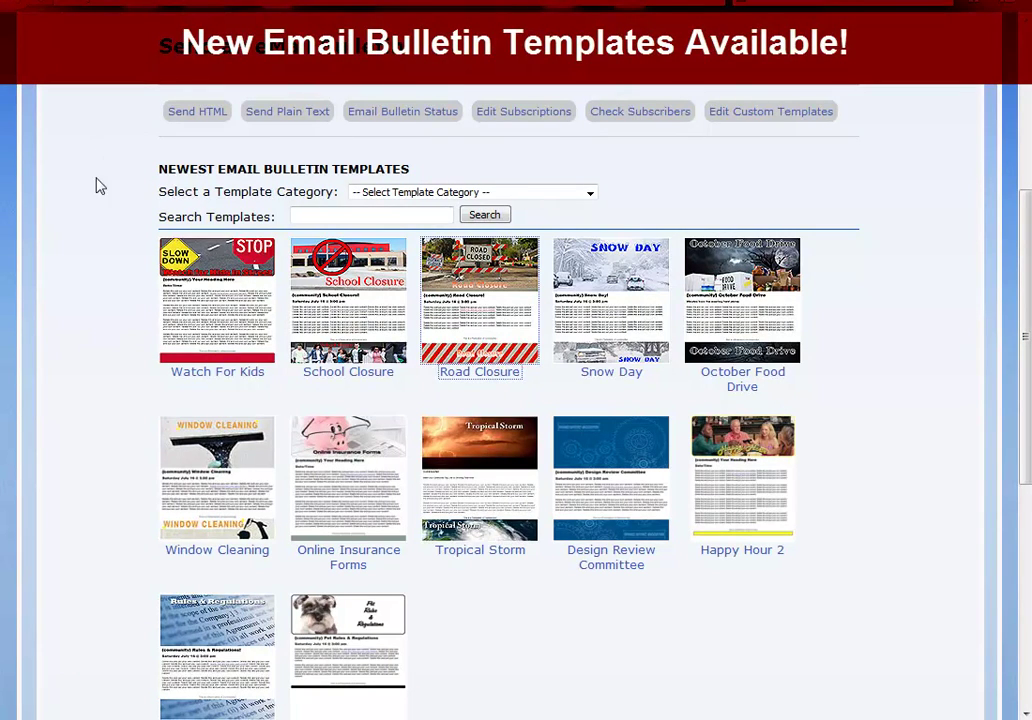
Preview the newest email bulletin templates and start a new bulletin from the School Closure template.
mouse_move(215, 304)
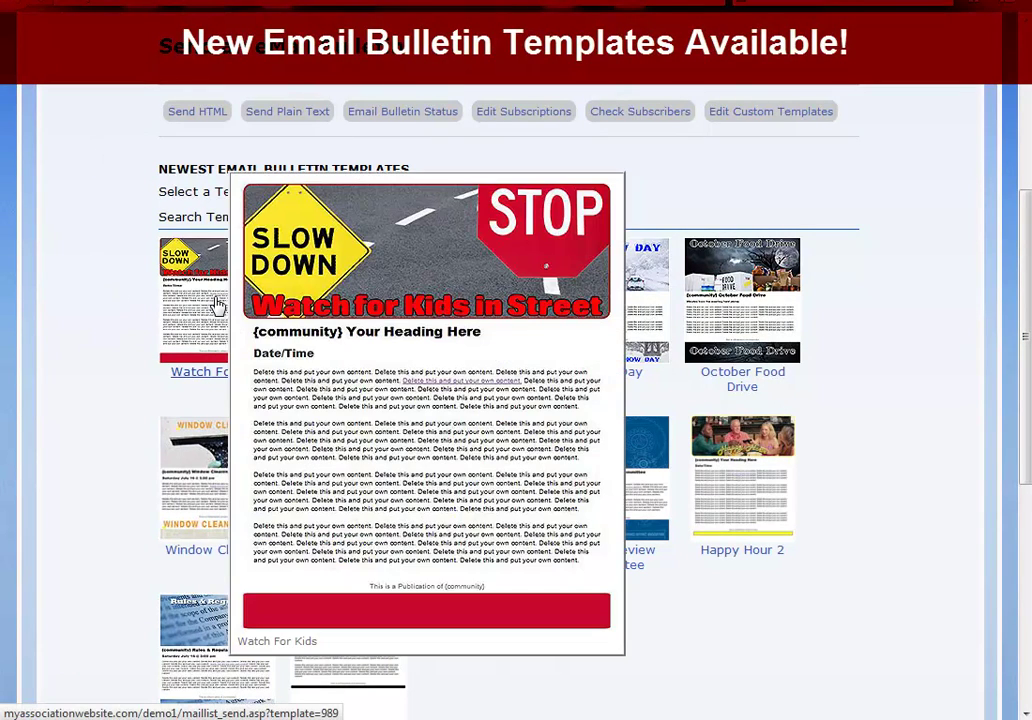
mouse_move(323, 302)
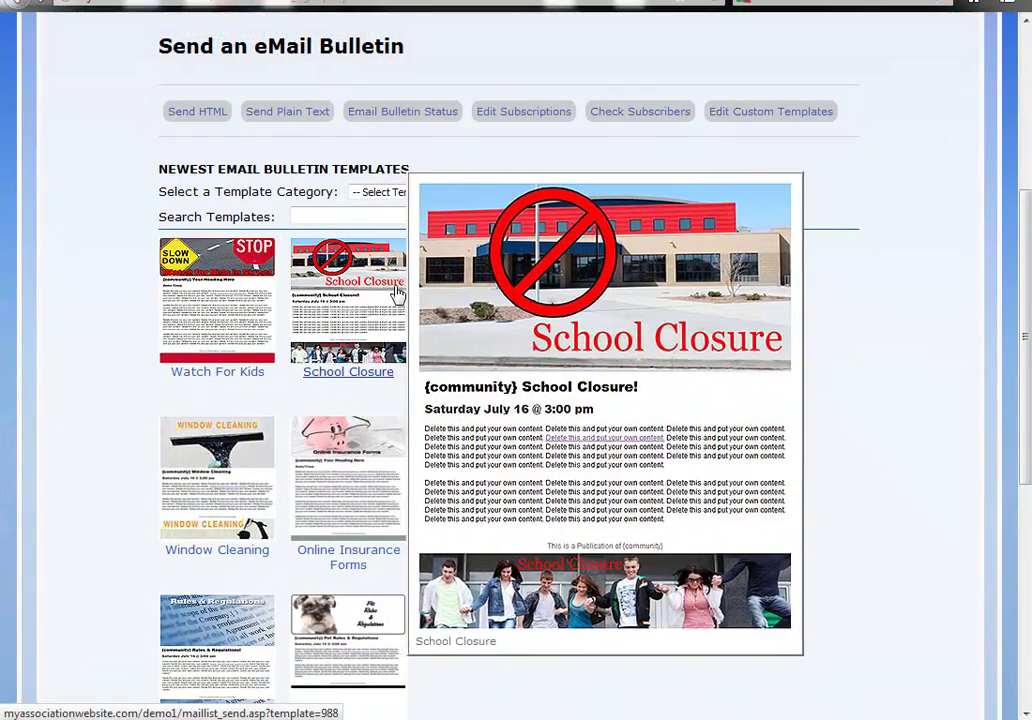
mouse_move(440, 294)
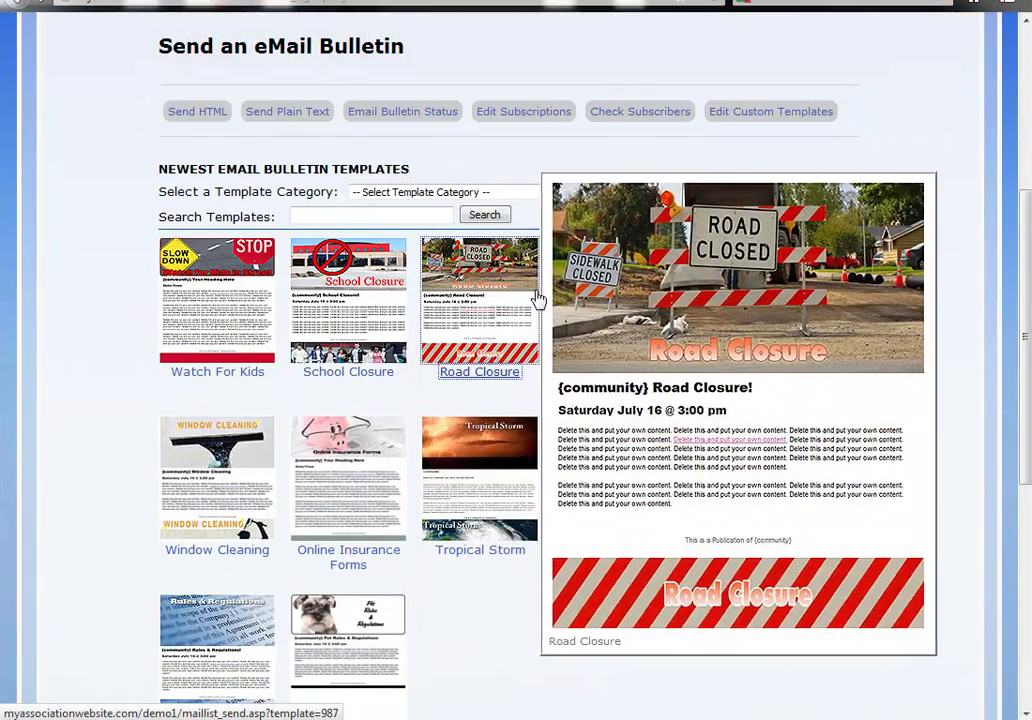
mouse_move(598, 307)
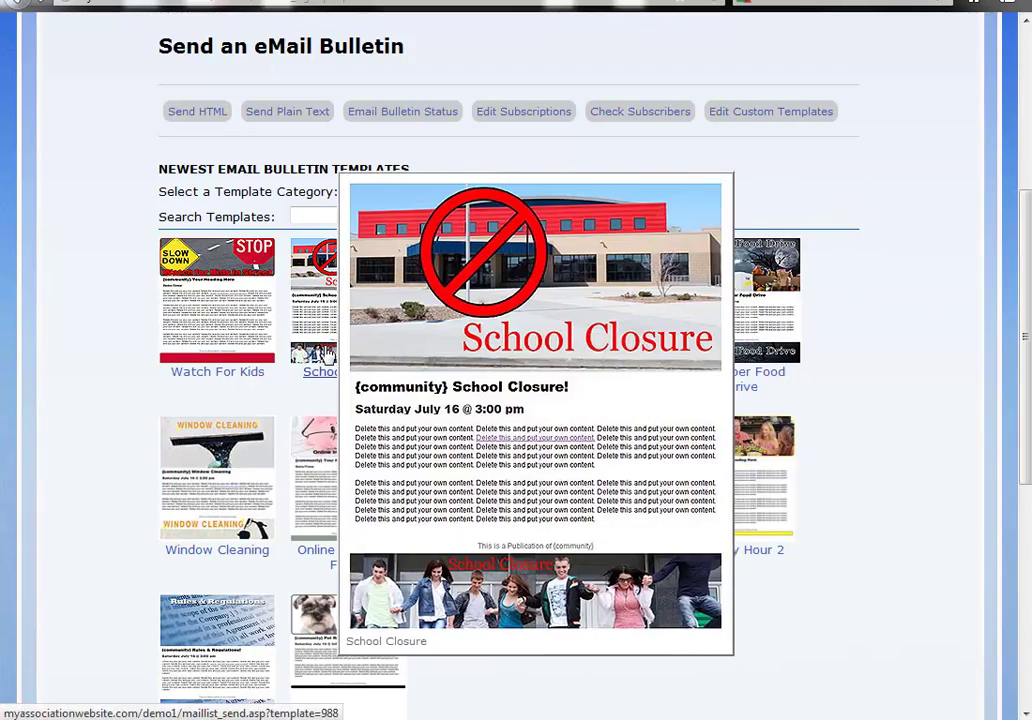
left_click(325, 353)
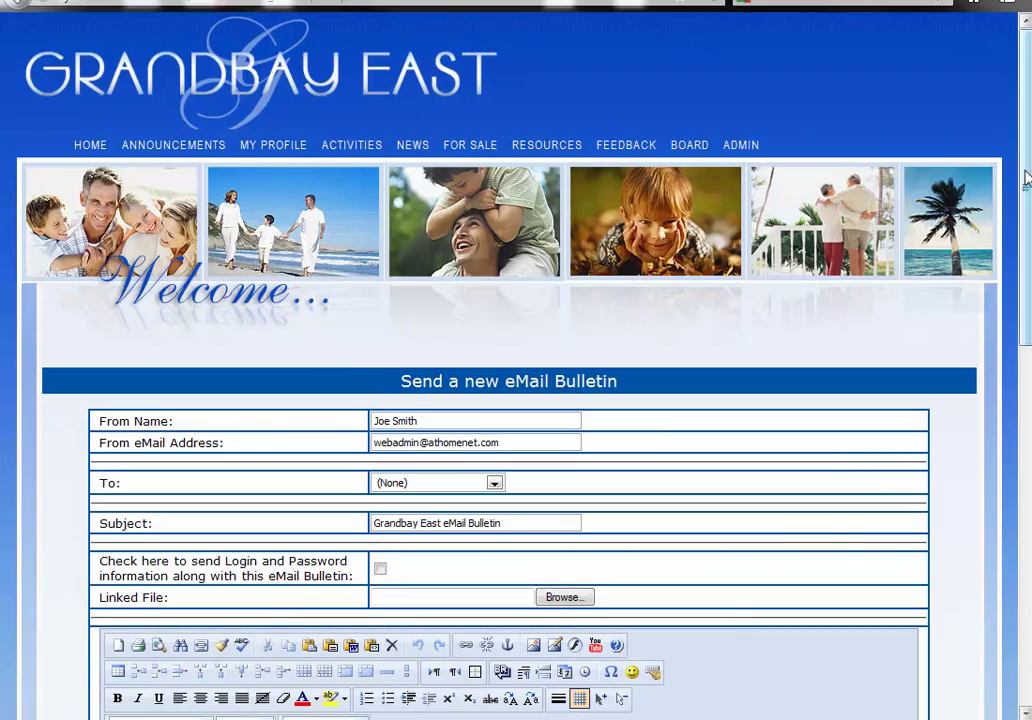
left_click_drag(1023, 187, 984, 521)
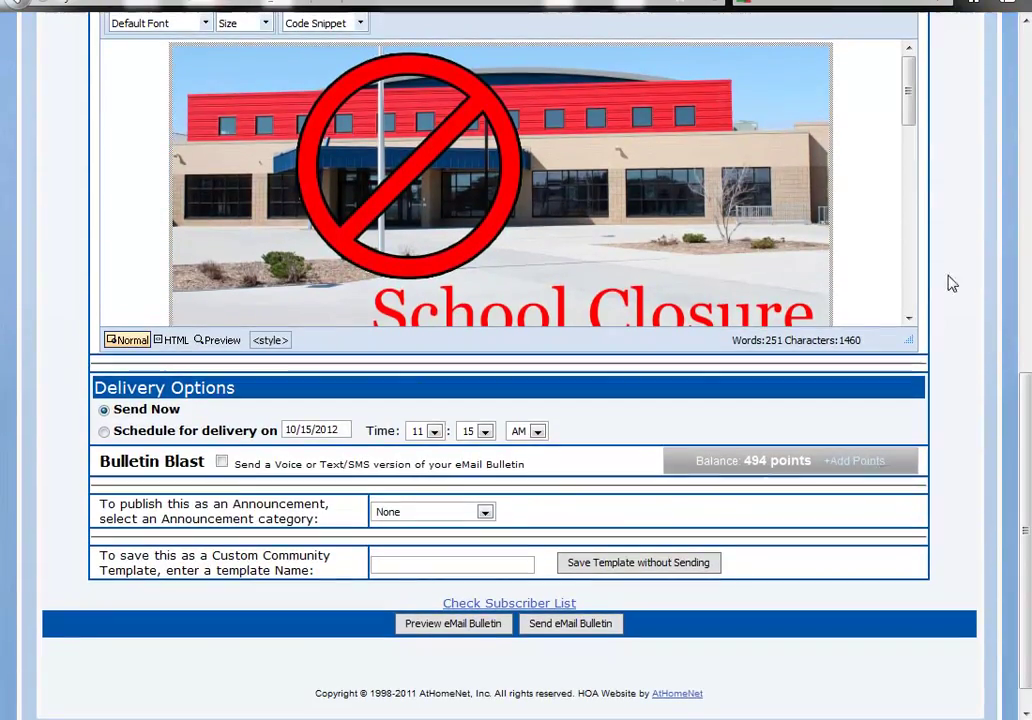